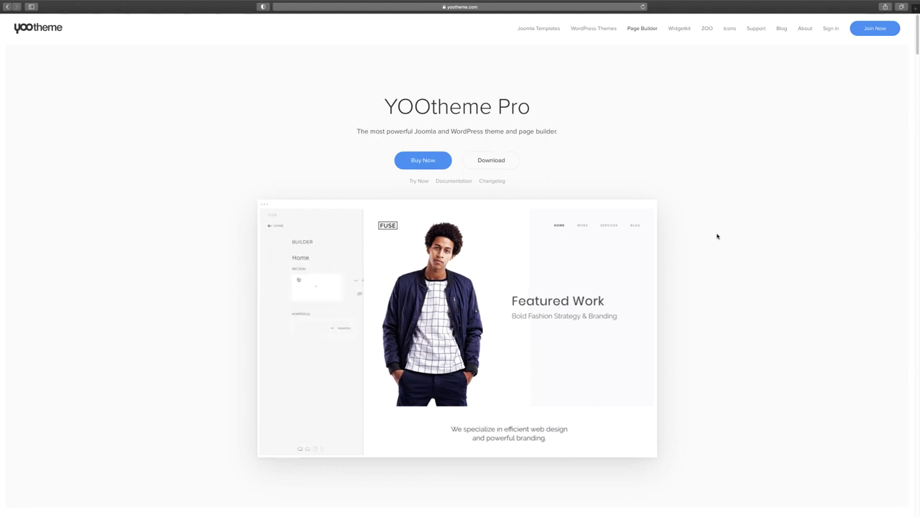
Scroll the YOOtheme Pro page, open its Try Now WordPress Customizer demo in a new tab, and return
scroll(717, 236, down, 3)
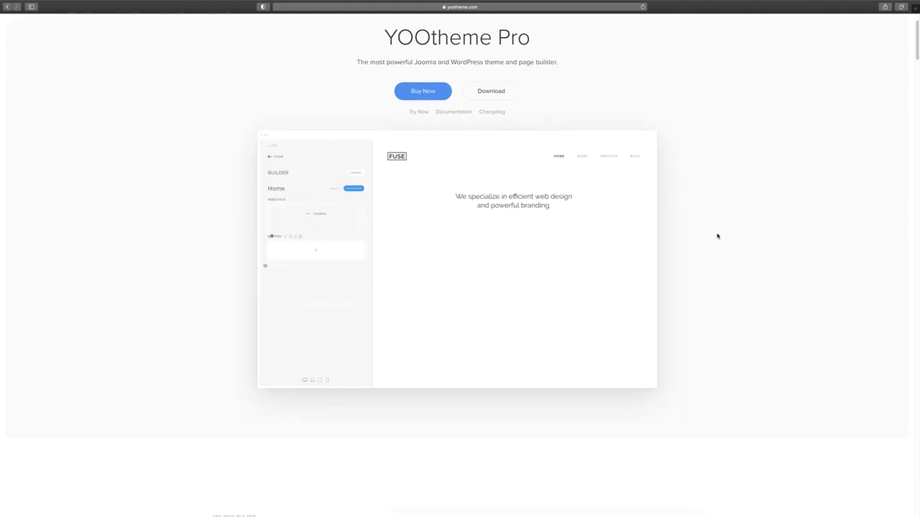
scroll(718, 236, down, 10)
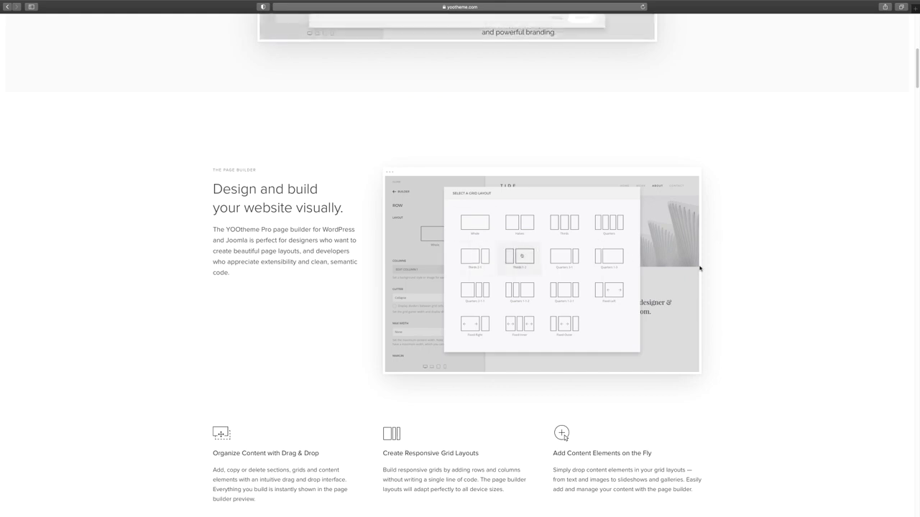
scroll(701, 267, down, 2)
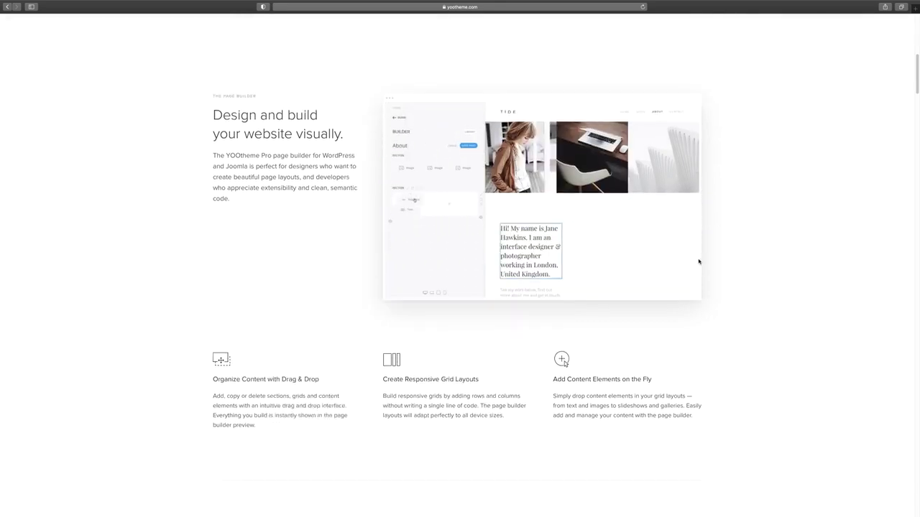
scroll(701, 259, down, 4)
scroll(700, 253, down, 1)
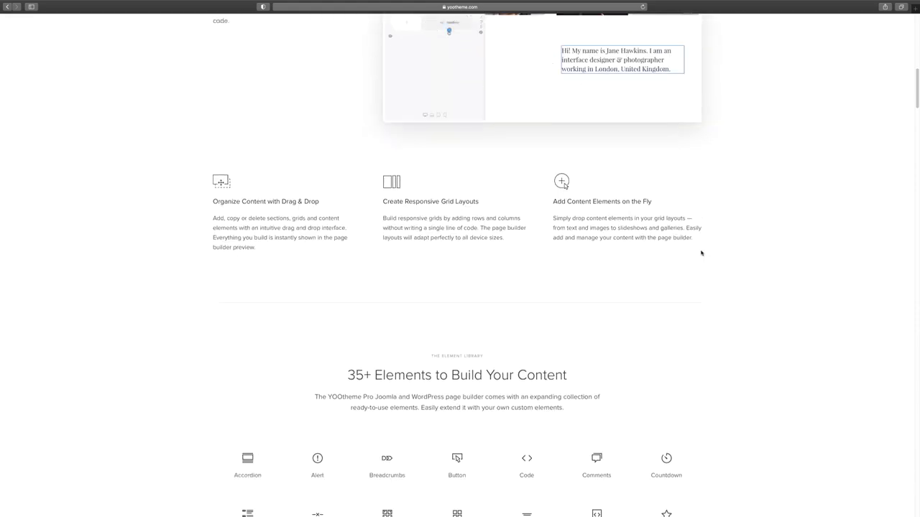
scroll(701, 253, down, 2)
scroll(700, 253, up, 10)
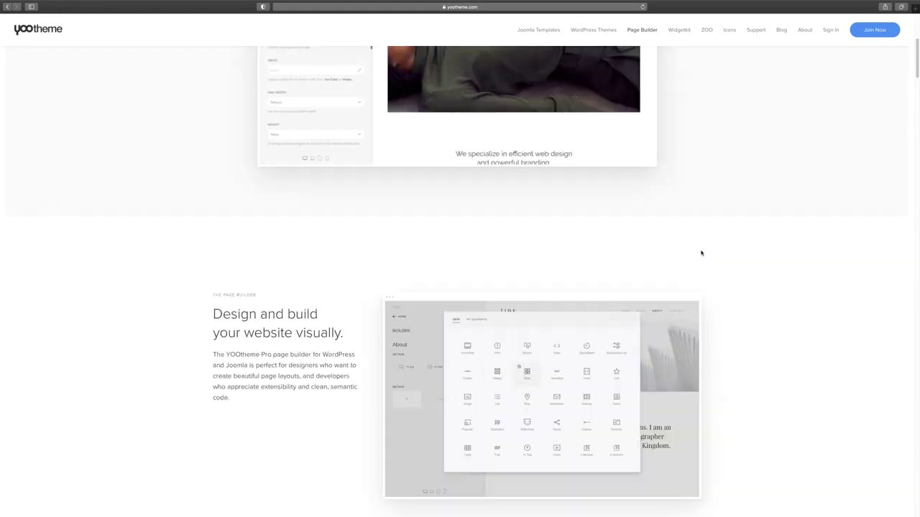
scroll(700, 253, up, 7)
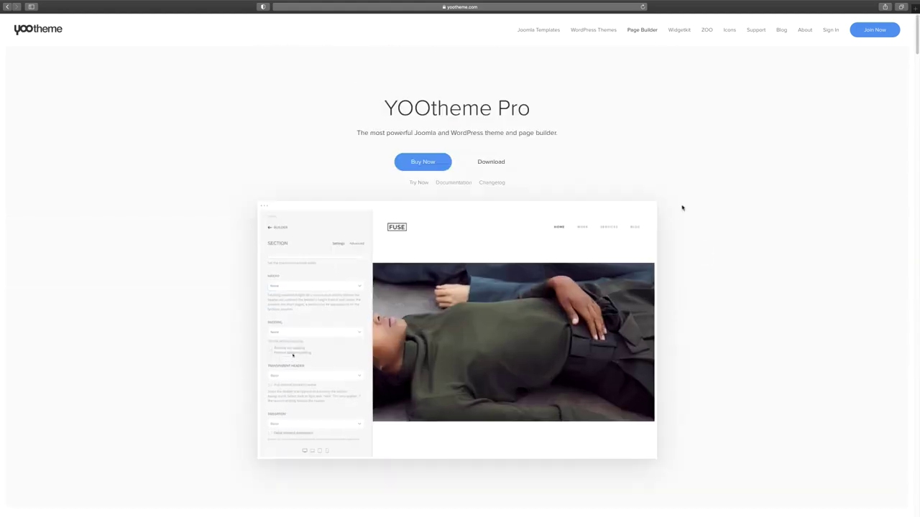
click(420, 182)
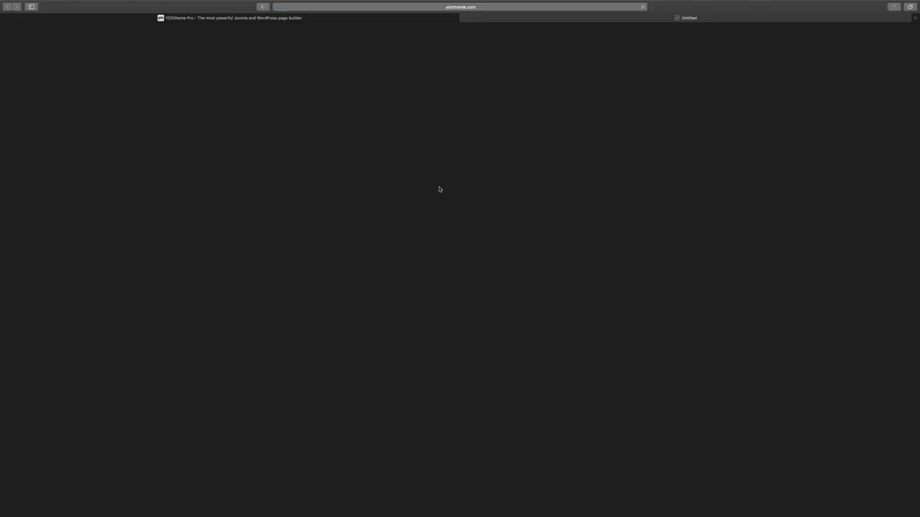
click(313, 19)
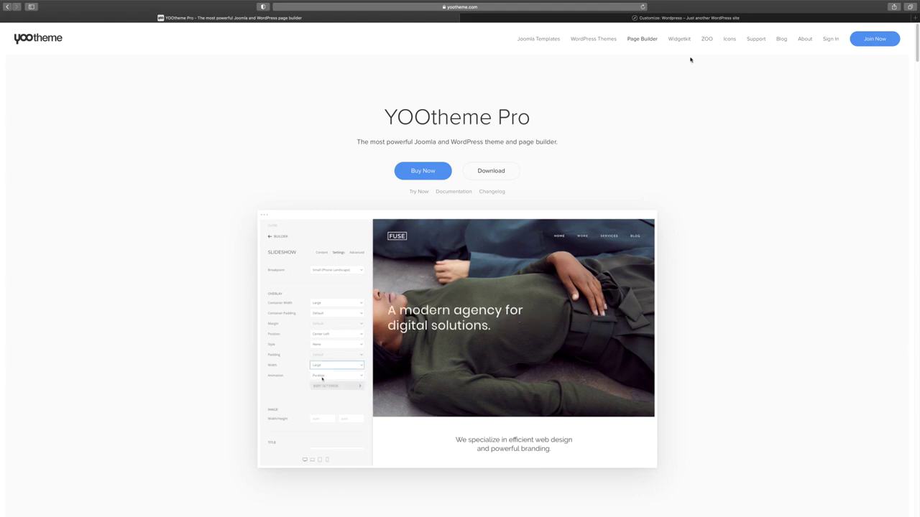
Open the Widgetkit page and scroll down to the '15 Widgets for Your Website' list
click(680, 39)
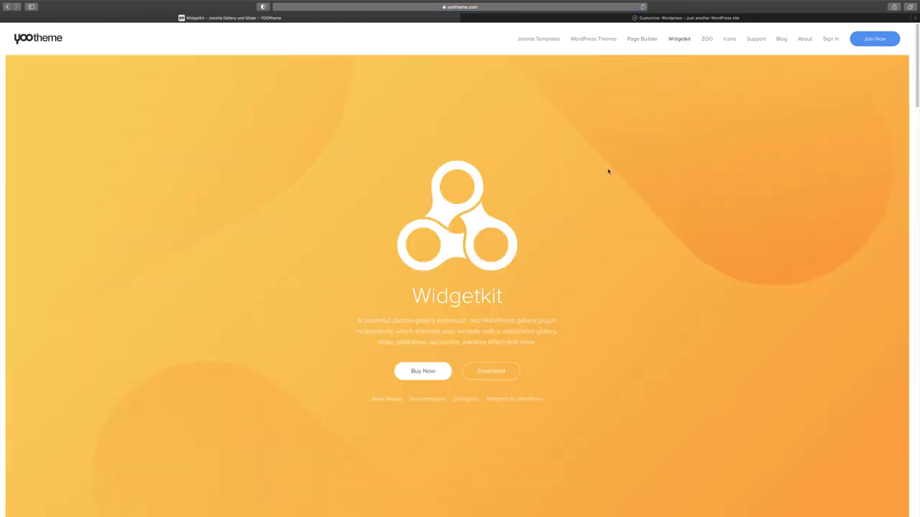
scroll(608, 171, down, 1)
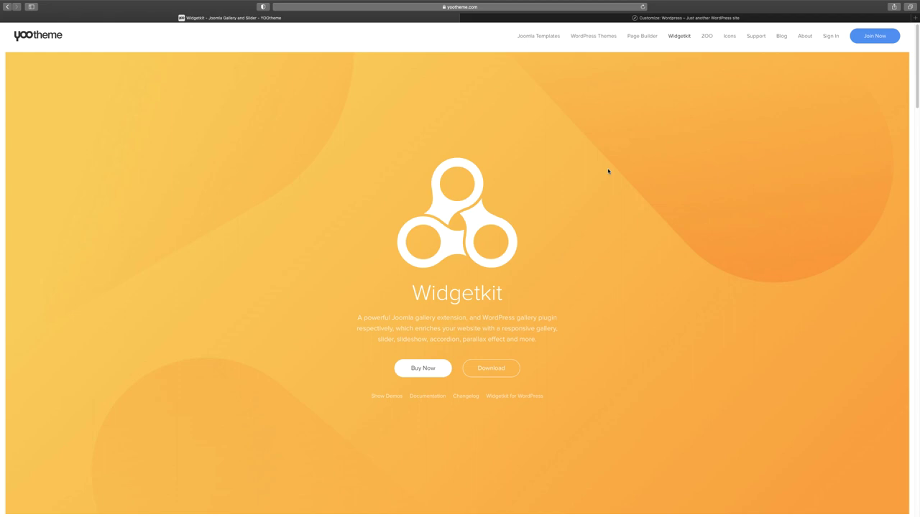
scroll(608, 171, down, 3)
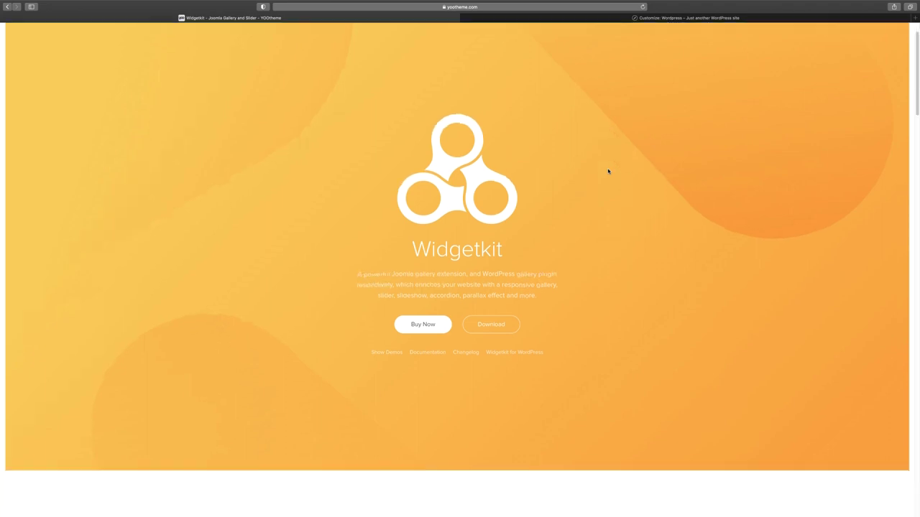
scroll(608, 171, down, 9)
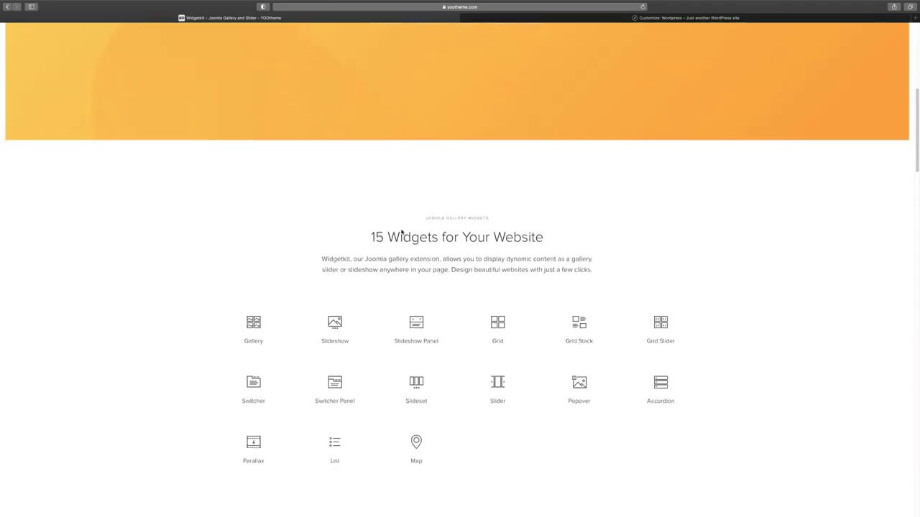
scroll(280, 238, down, 1)
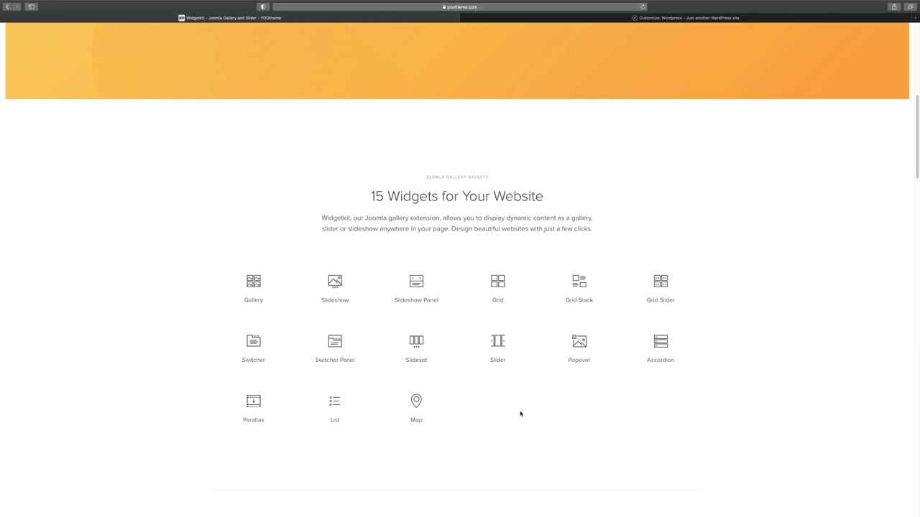
scroll(521, 414, down, 3)
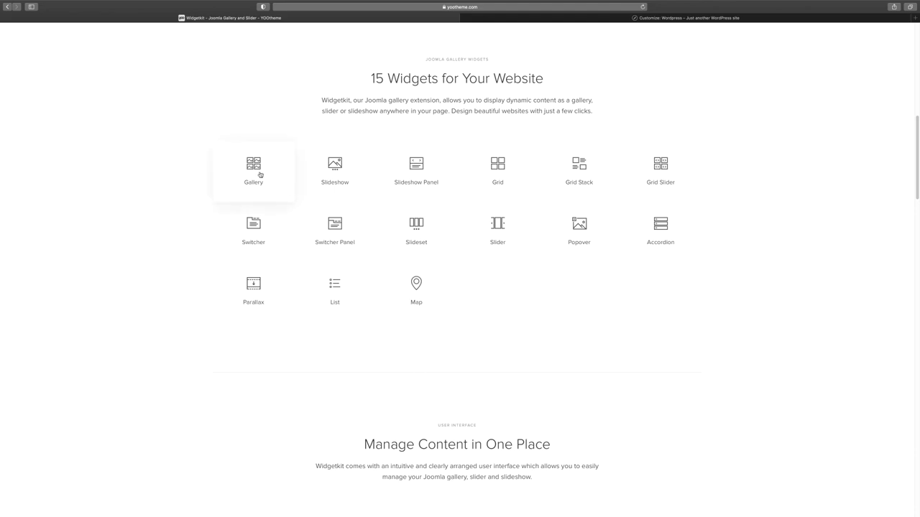
Open the Gallery tile's Fuse-style Gallery Widget demo and scroll through its photo grid
click(260, 175)
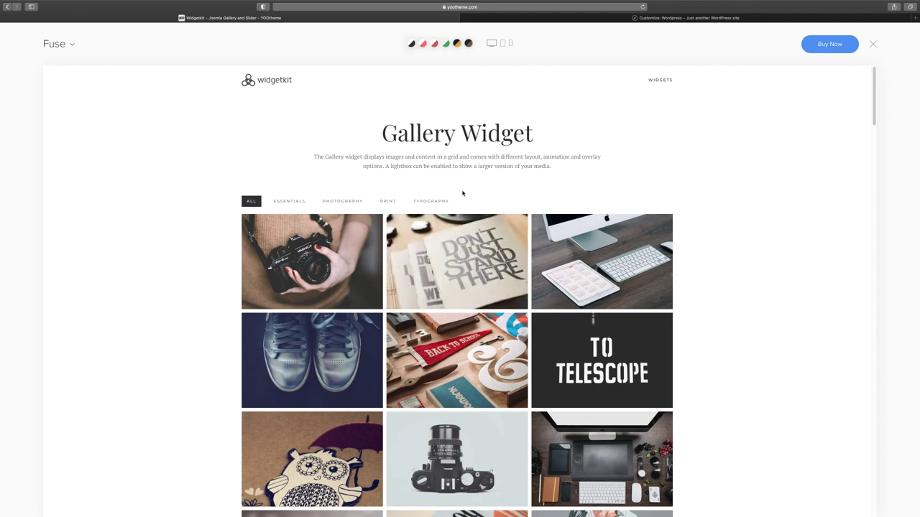
scroll(694, 251, down, 5)
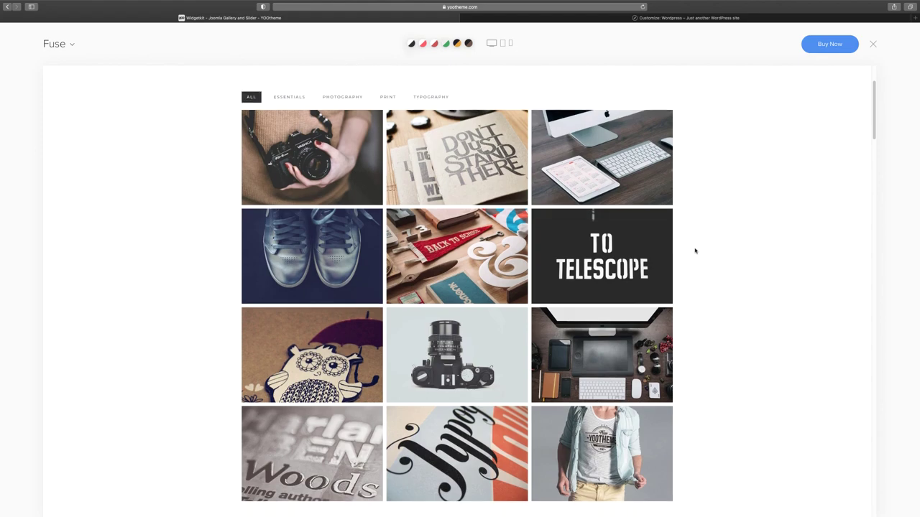
scroll(695, 251, down, 3)
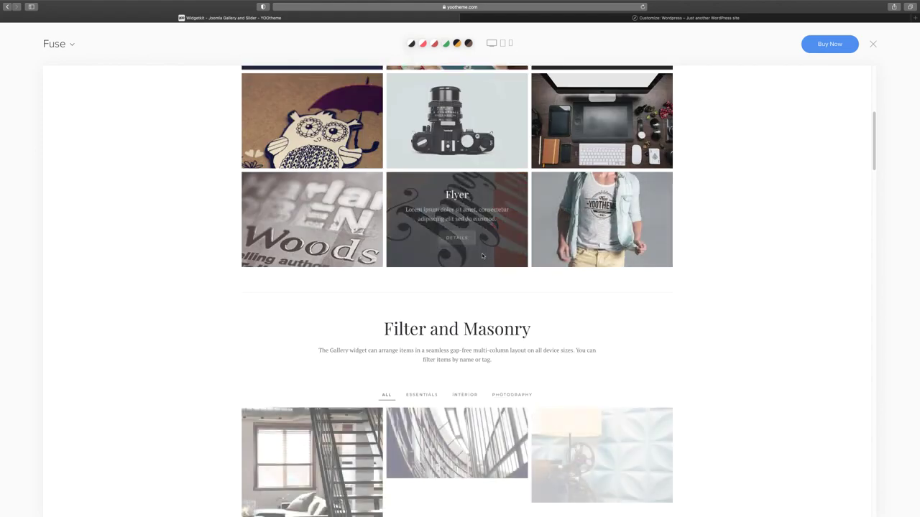
scroll(481, 253, up, 9)
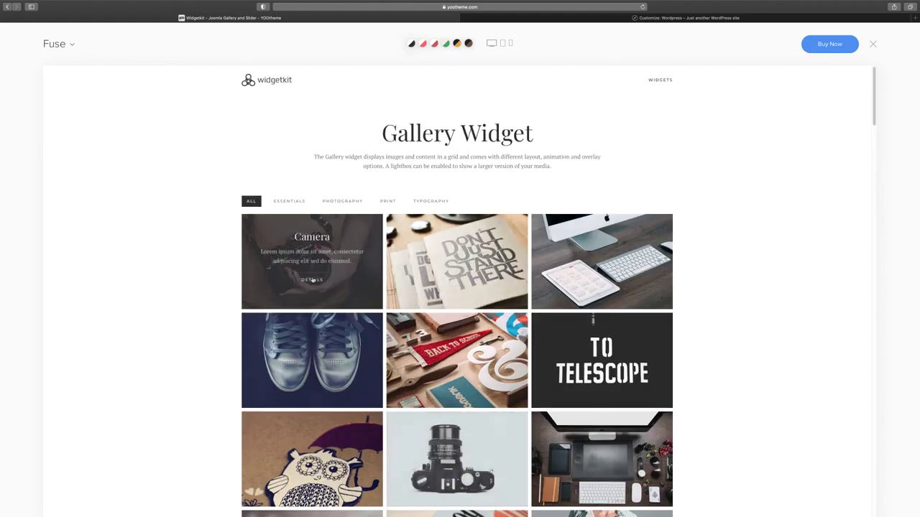
Enlarge the Camera image, page through Typography, Sneakers and Corporate Identity to Badge, then close it
click(313, 279)
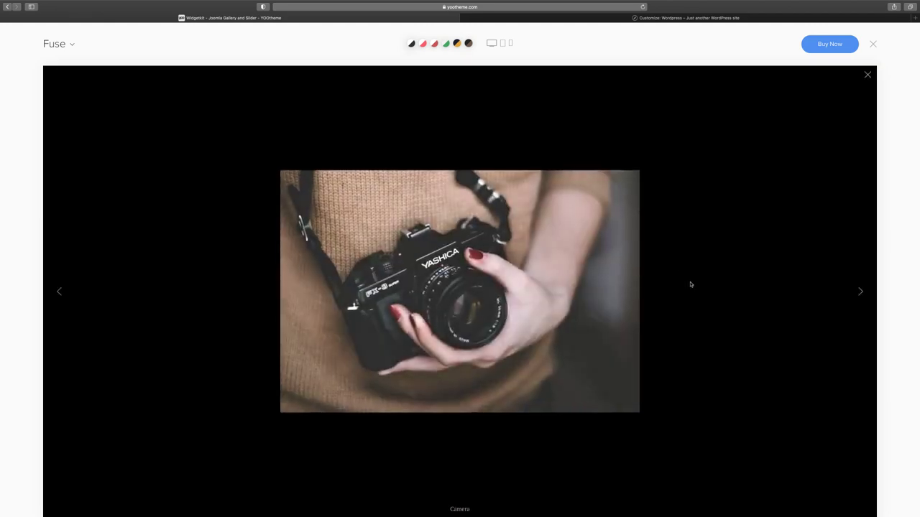
click(860, 292)
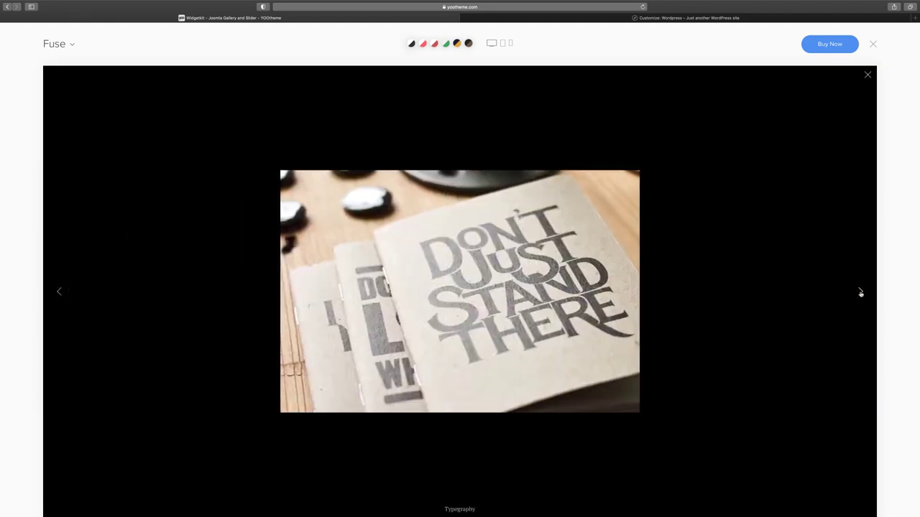
click(860, 293)
click(860, 292)
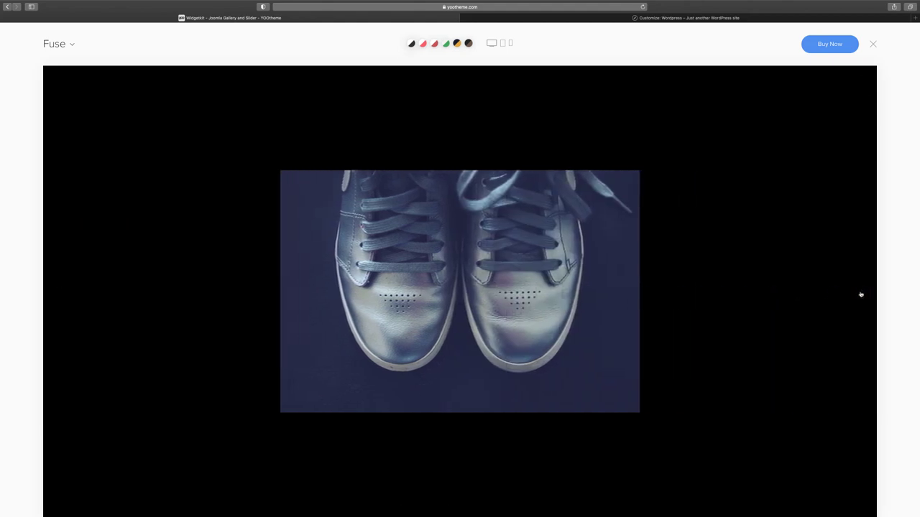
click(860, 293)
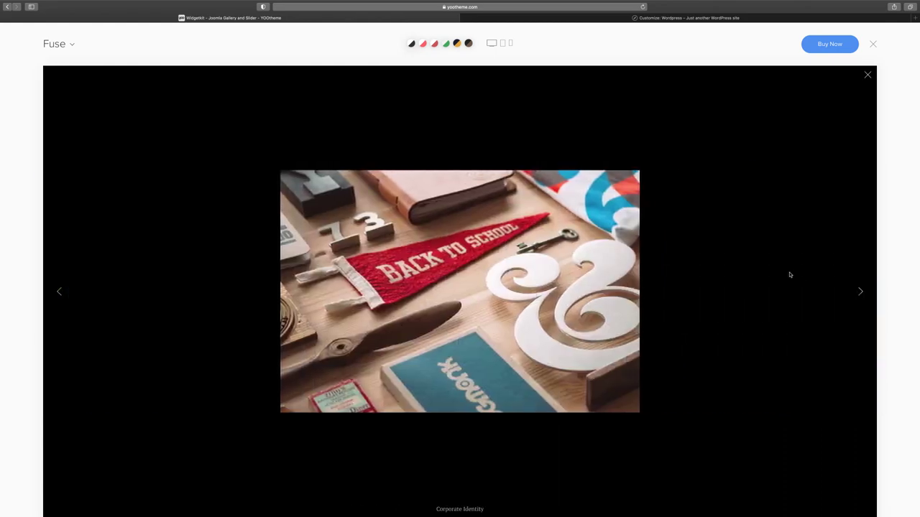
click(861, 292)
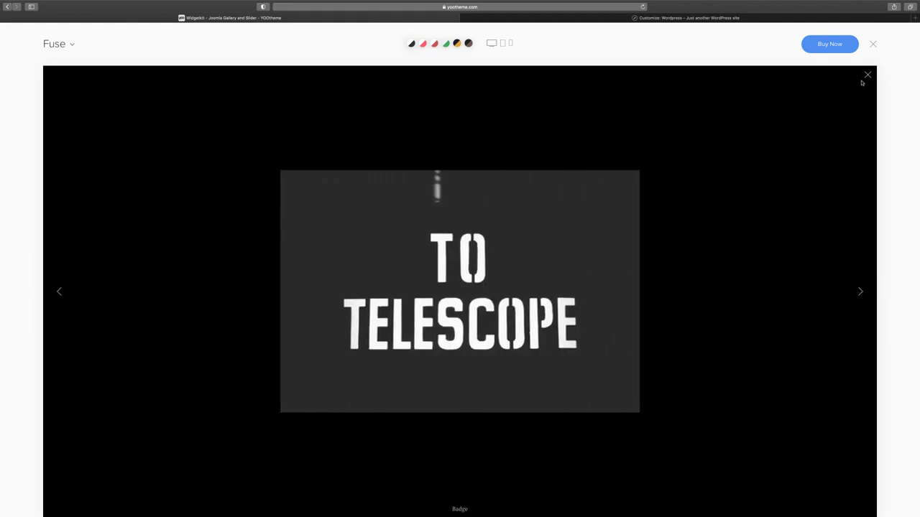
click(867, 74)
Scroll through the Gallery Widget's Overlay, Image Overlay and Panels examples, then back to the top
scroll(380, 244, down, 5)
scroll(380, 245, down, 8)
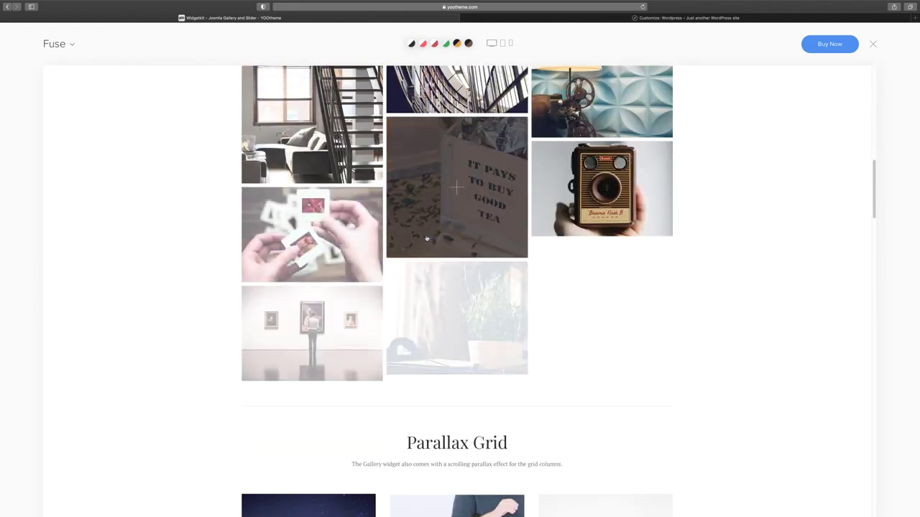
scroll(380, 245, up, 2)
scroll(456, 239, down, 2)
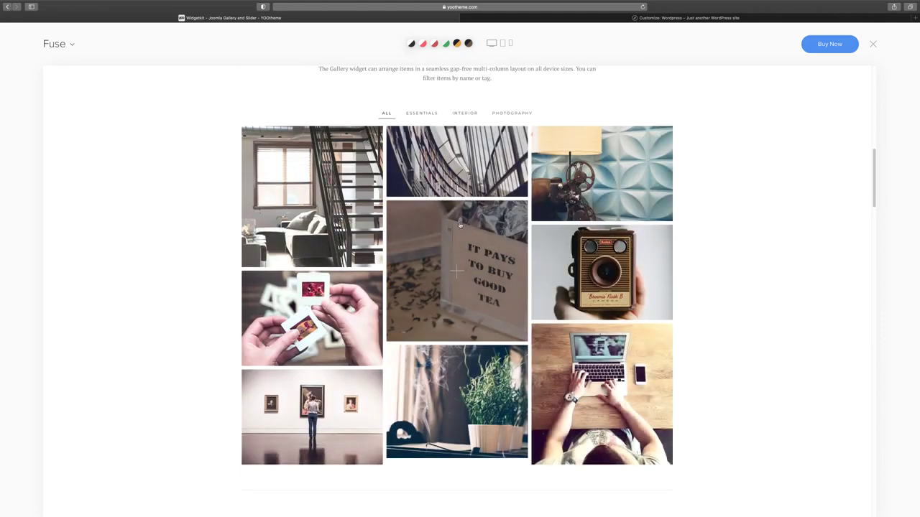
scroll(431, 250, down, 6)
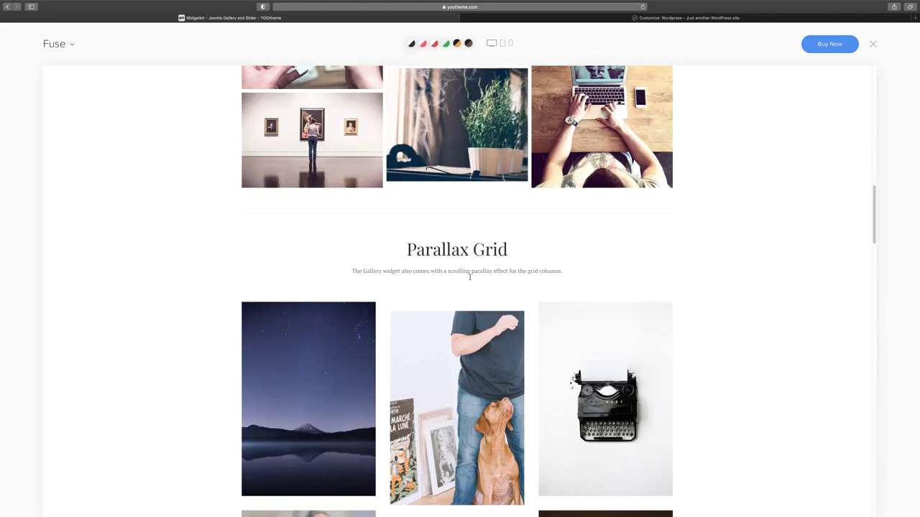
scroll(440, 263, down, 20)
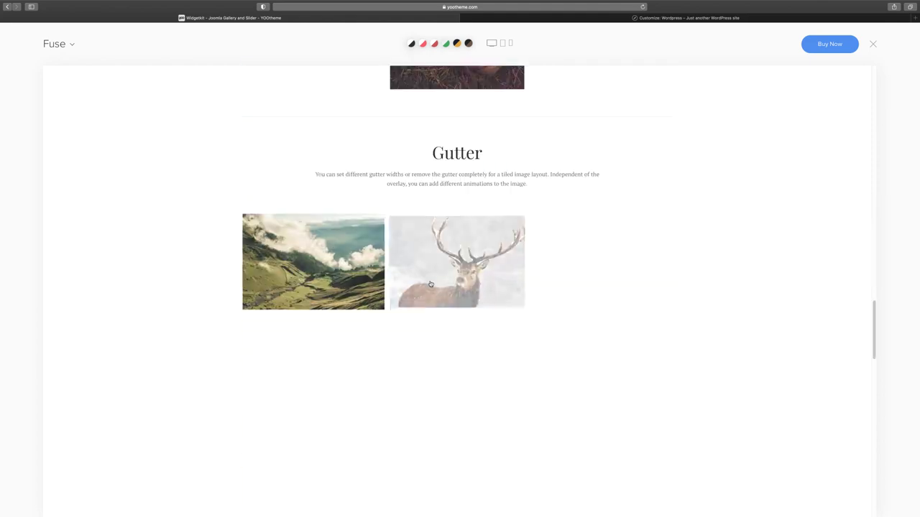
scroll(431, 282, down, 8)
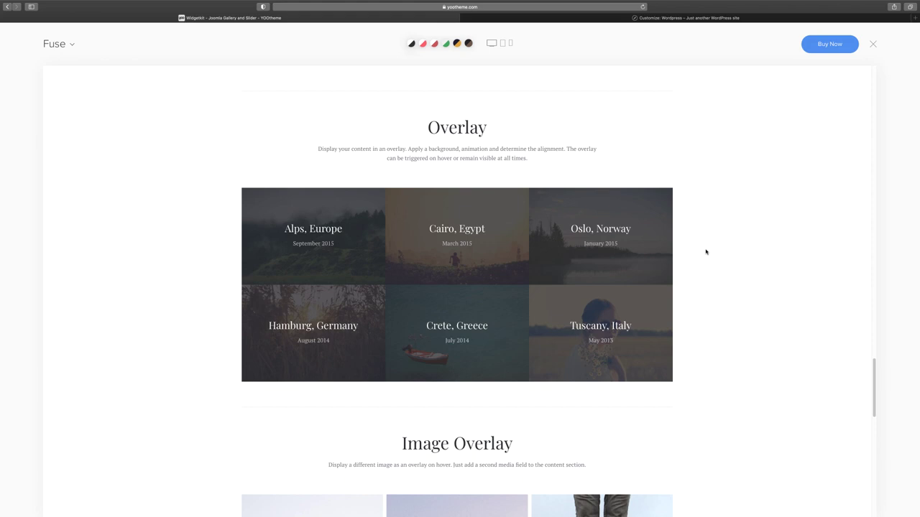
scroll(703, 257, down, 2)
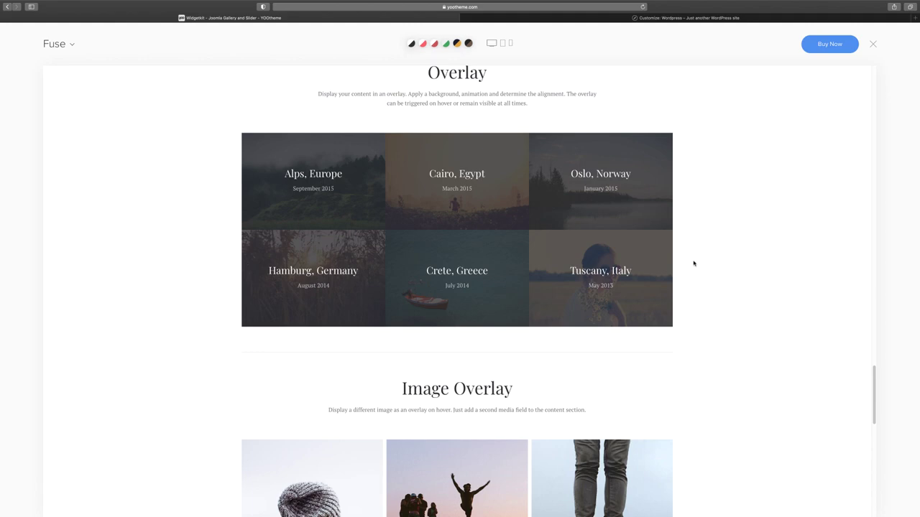
scroll(693, 263, down, 5)
scroll(694, 263, down, 15)
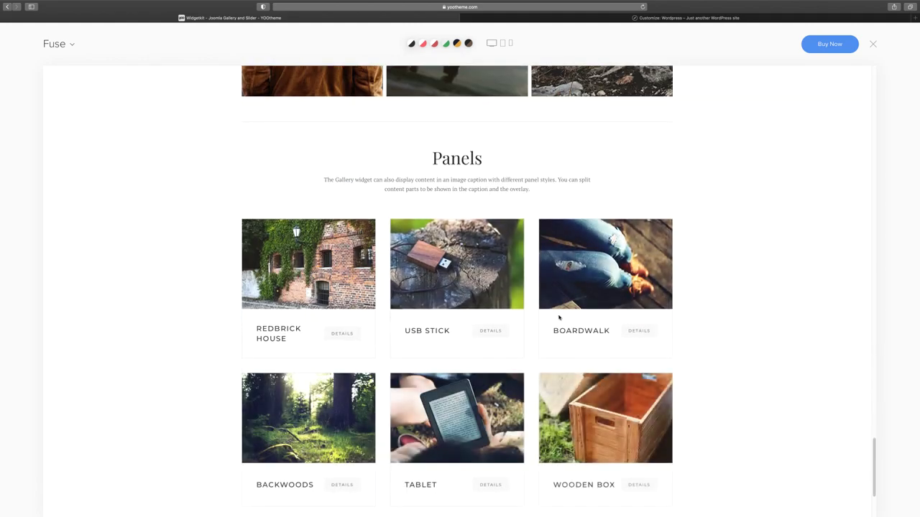
scroll(557, 314, down, 5)
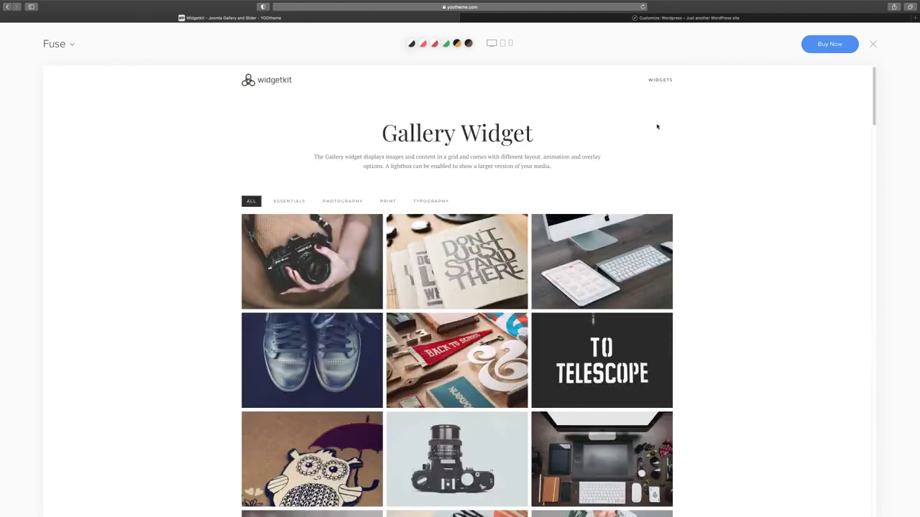
Open the Slideshow Widget demo and advance its slideshow two slides to the green mountain
mouse_move(659, 82)
click(632, 119)
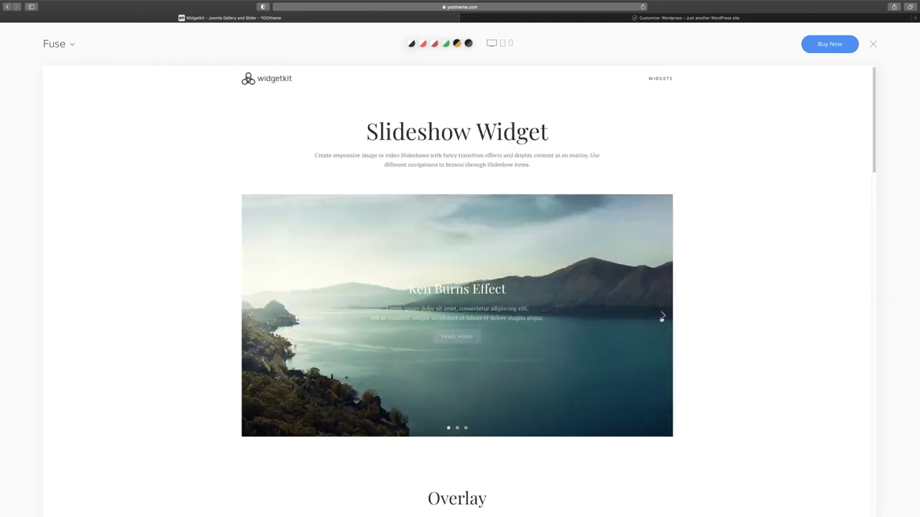
click(662, 318)
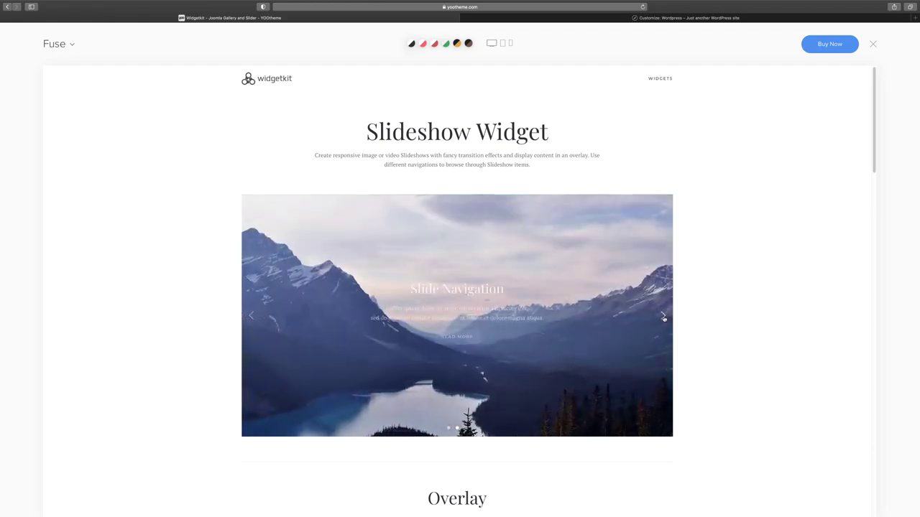
click(662, 317)
Scroll down to the video slideshow, switch it to the lake video, then scroll back up
scroll(662, 317, down, 4)
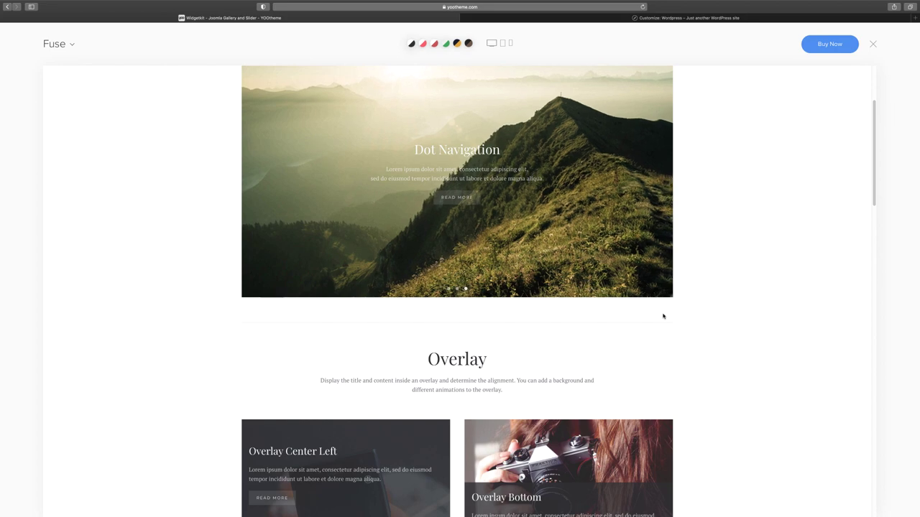
scroll(663, 309, down, 6)
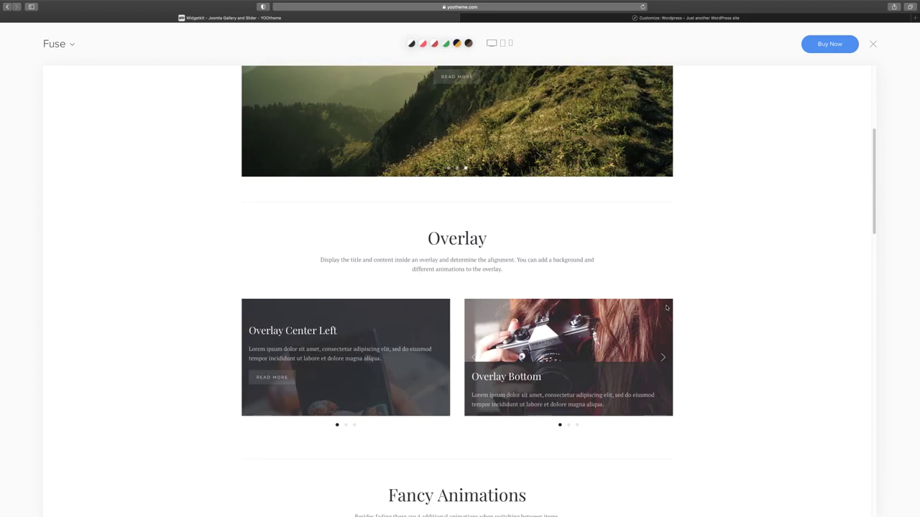
scroll(668, 305, down, 3)
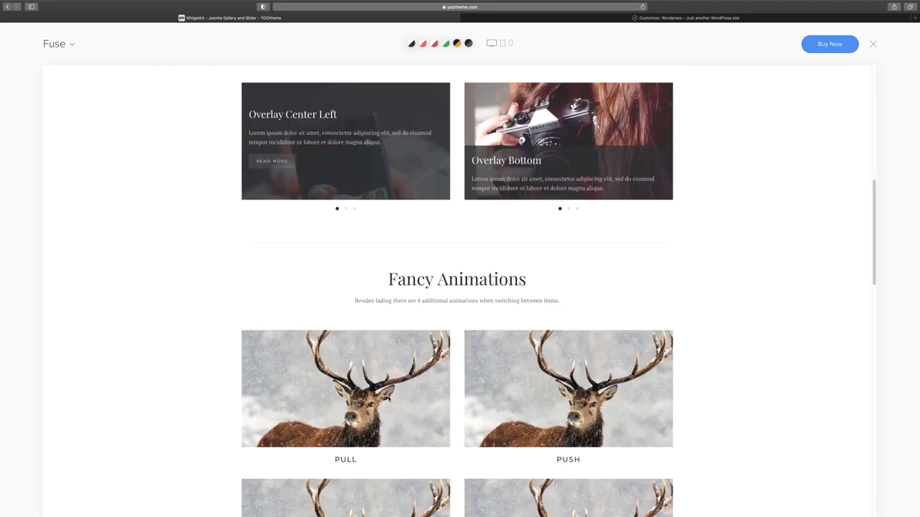
scroll(389, 397, down, 3)
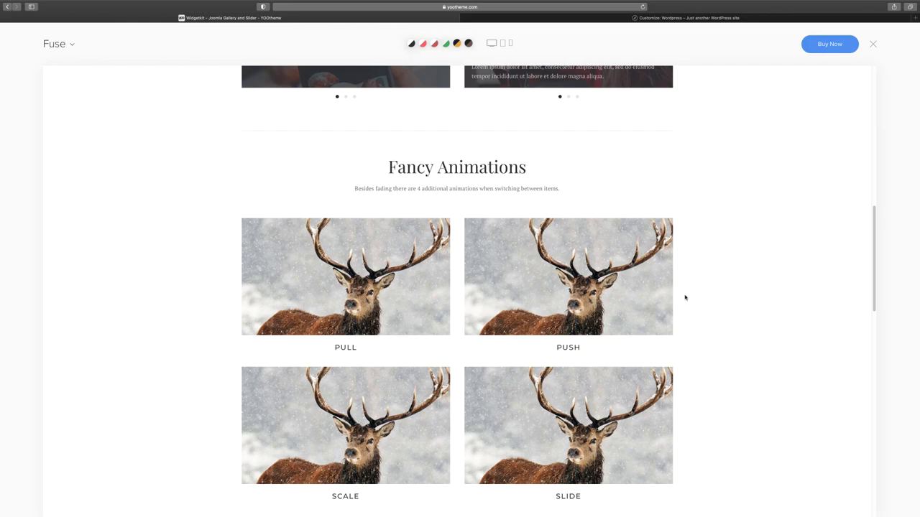
scroll(685, 298, down, 14)
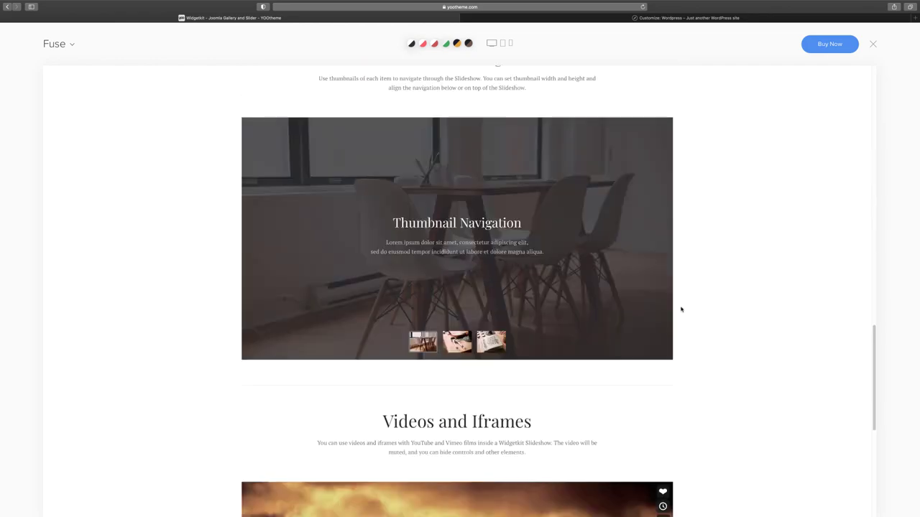
scroll(681, 309, down, 9)
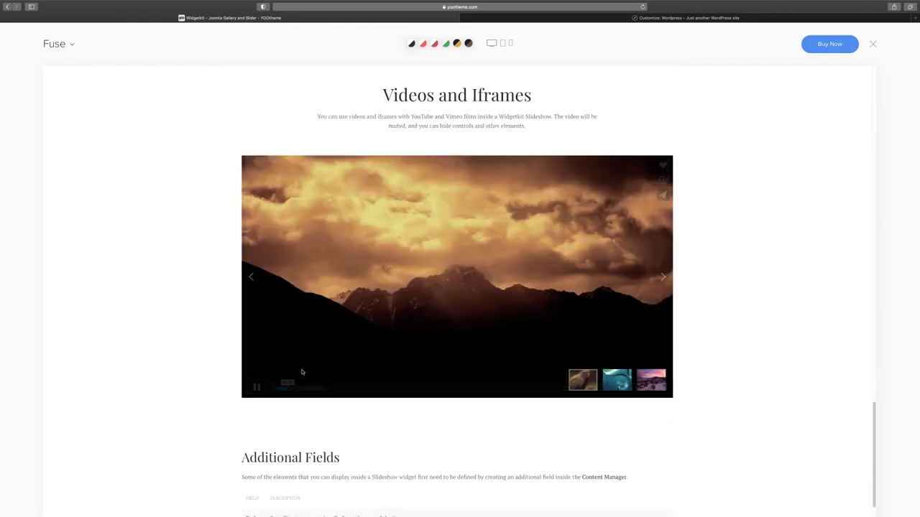
click(616, 379)
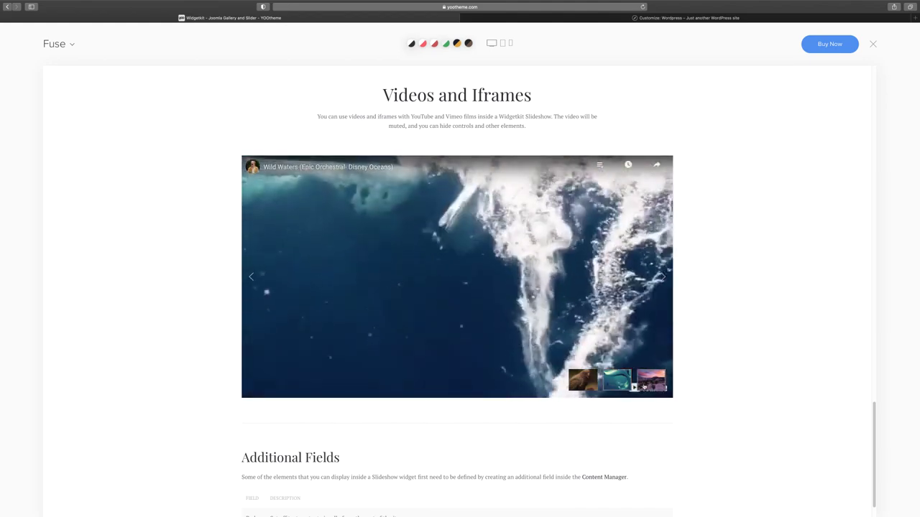
scroll(704, 351, down, 1)
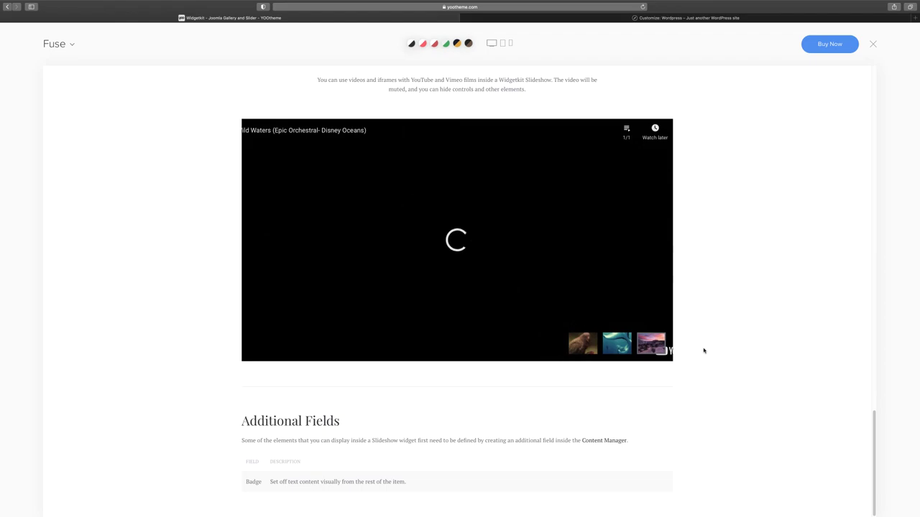
scroll(704, 351, up, 10)
scroll(705, 350, up, 10)
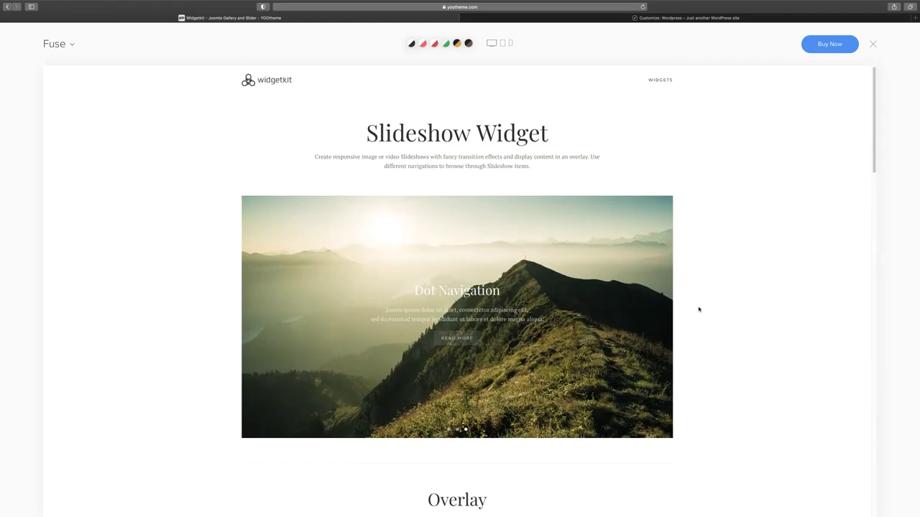
mouse_move(654, 82)
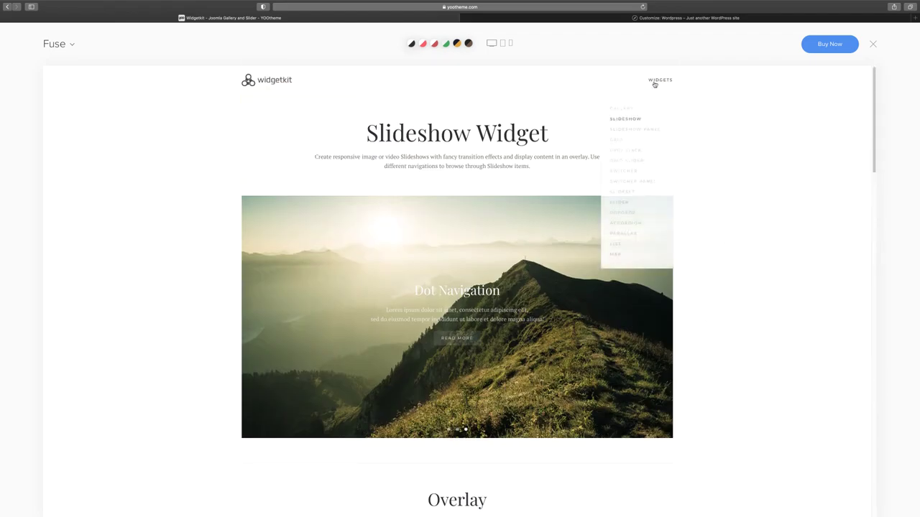
Browse the Slideshow Panel demo page, then switch to the Grid Widget demo
click(632, 130)
scroll(549, 256, down, 3)
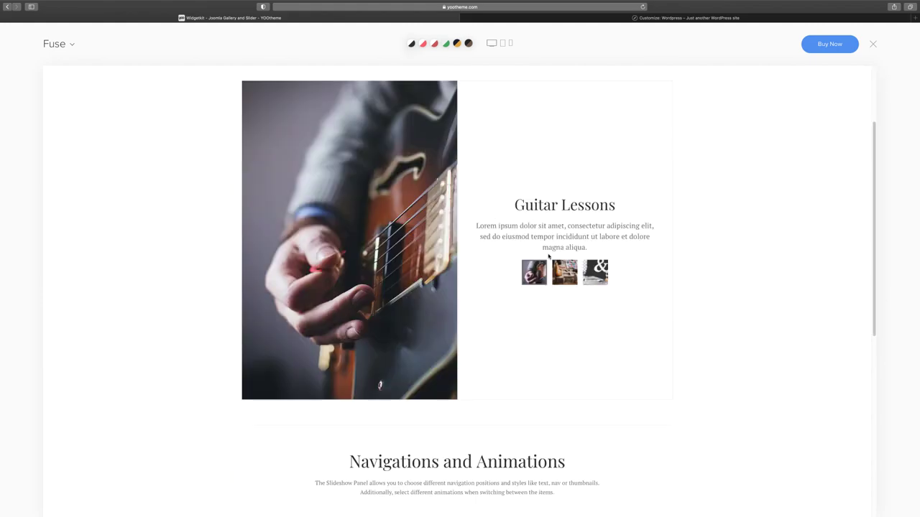
scroll(548, 256, down, 5)
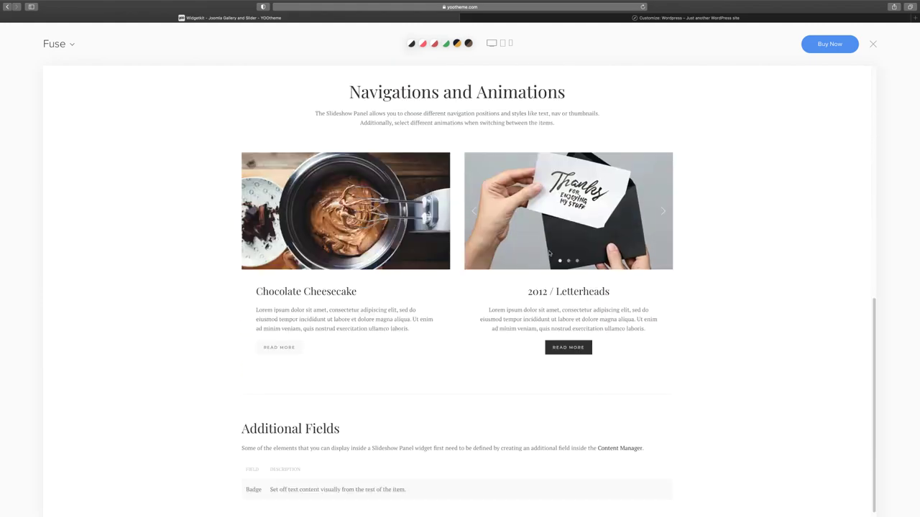
scroll(550, 253, up, 15)
mouse_move(662, 86)
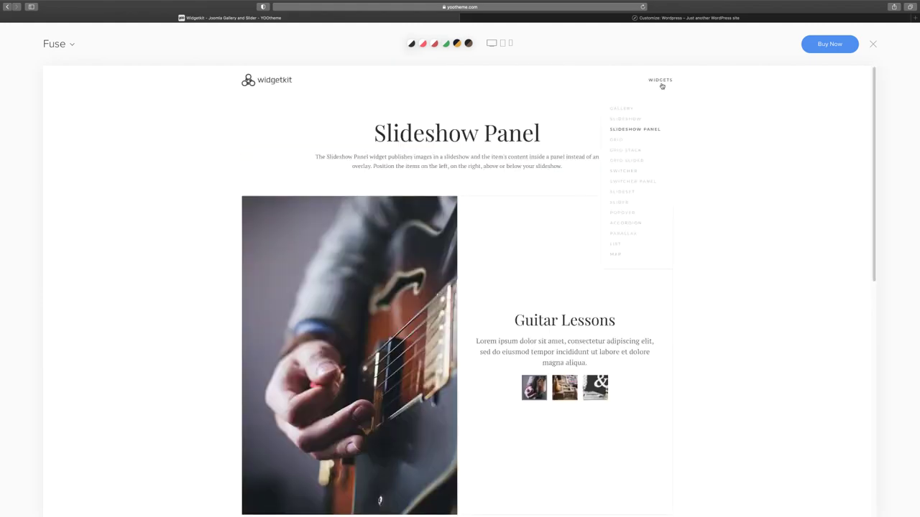
click(616, 140)
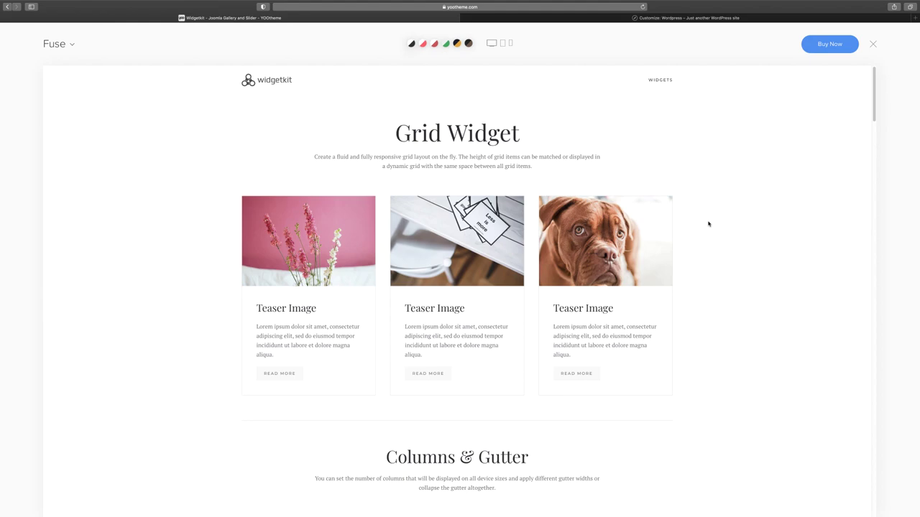
scroll(694, 249, down, 5)
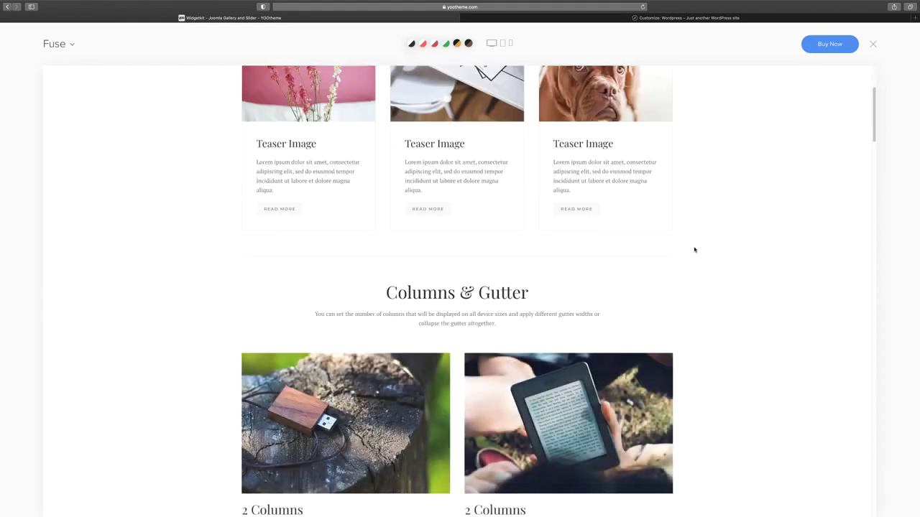
scroll(695, 249, down, 3)
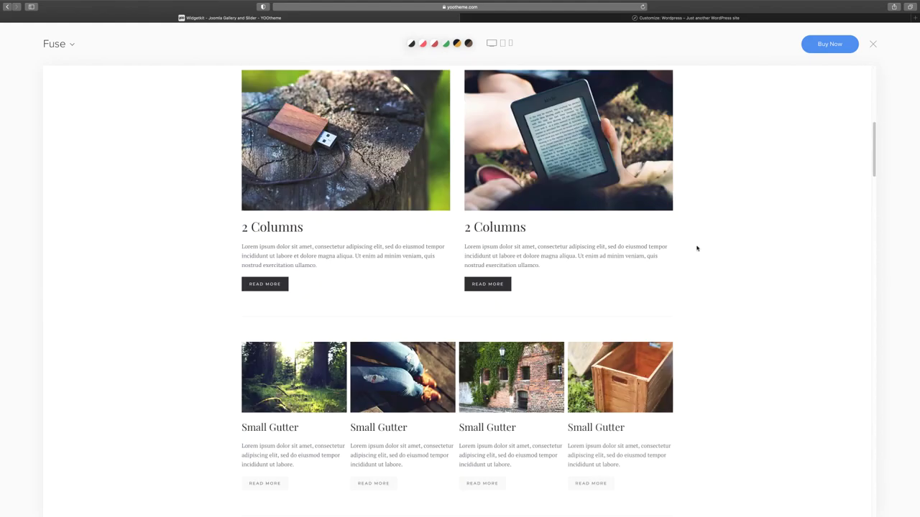
scroll(698, 248, down, 3)
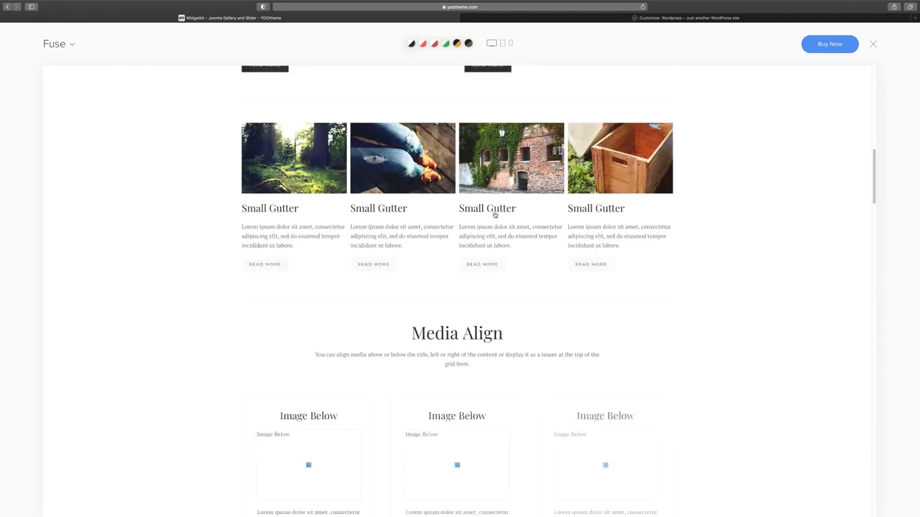
scroll(539, 306, down, 10)
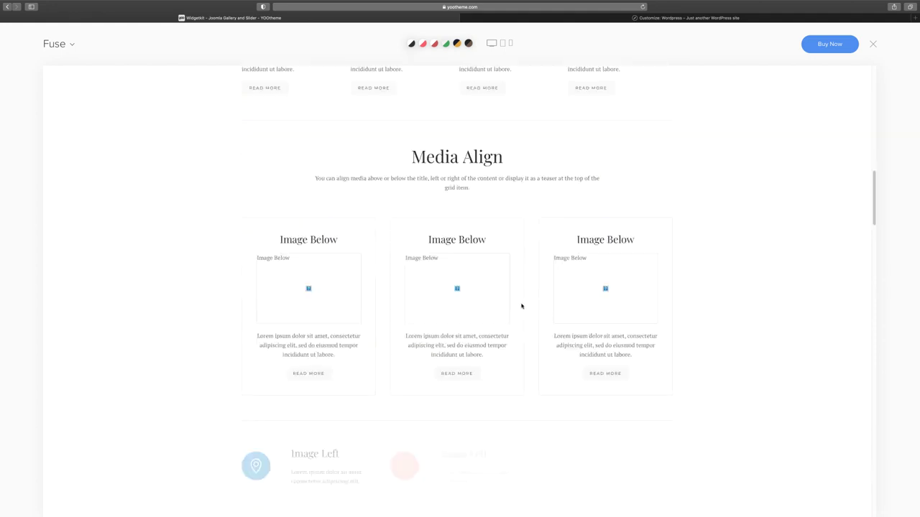
scroll(524, 305, down, 6)
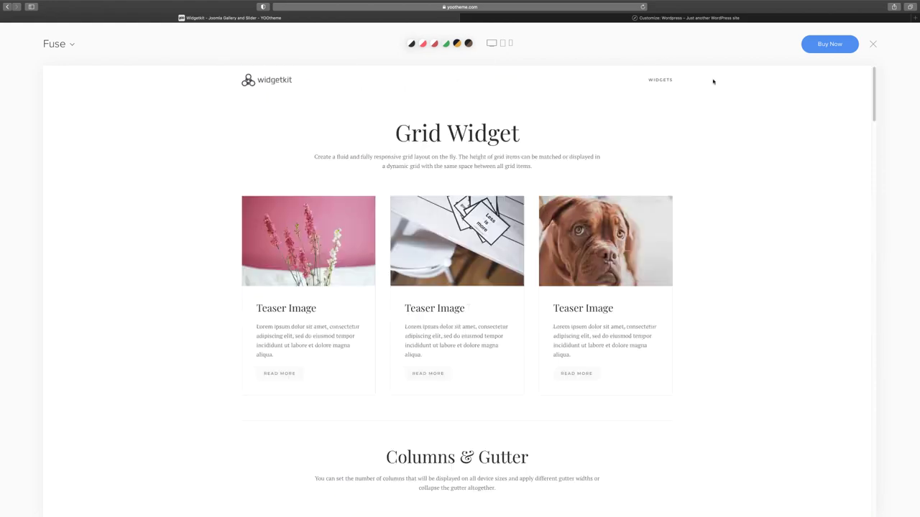
mouse_move(660, 81)
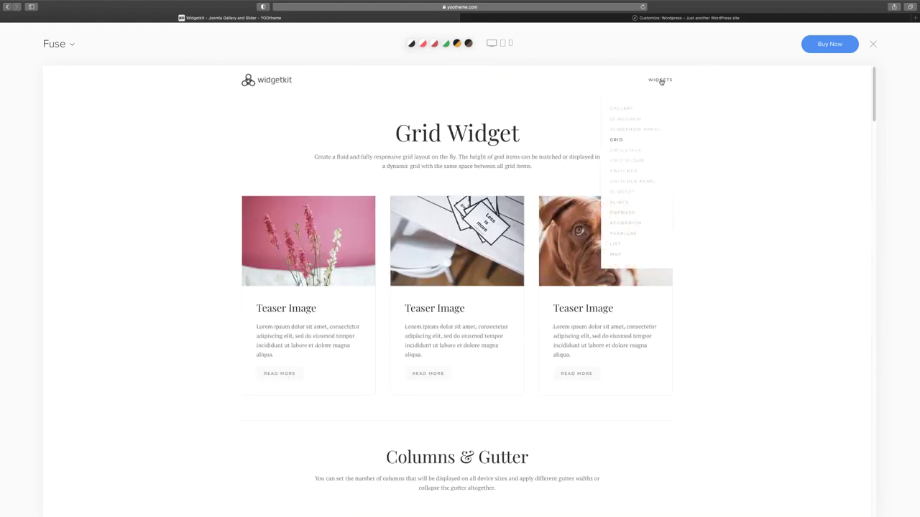
Open the Grid Stack demo page and scroll through its examples
click(623, 152)
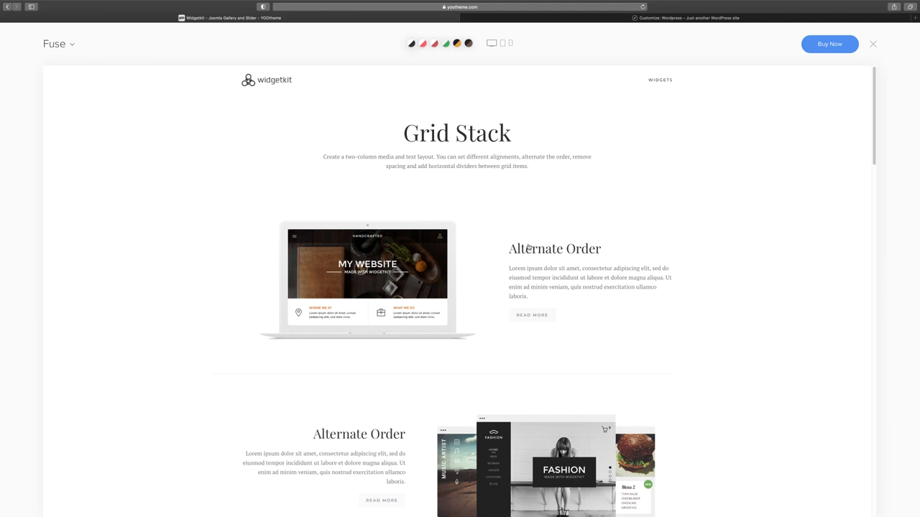
scroll(528, 248, down, 5)
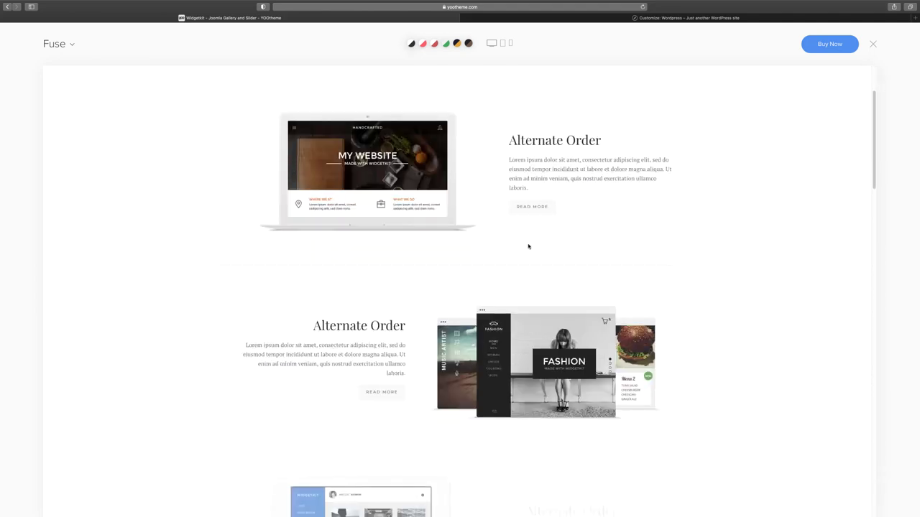
scroll(528, 246, down, 5)
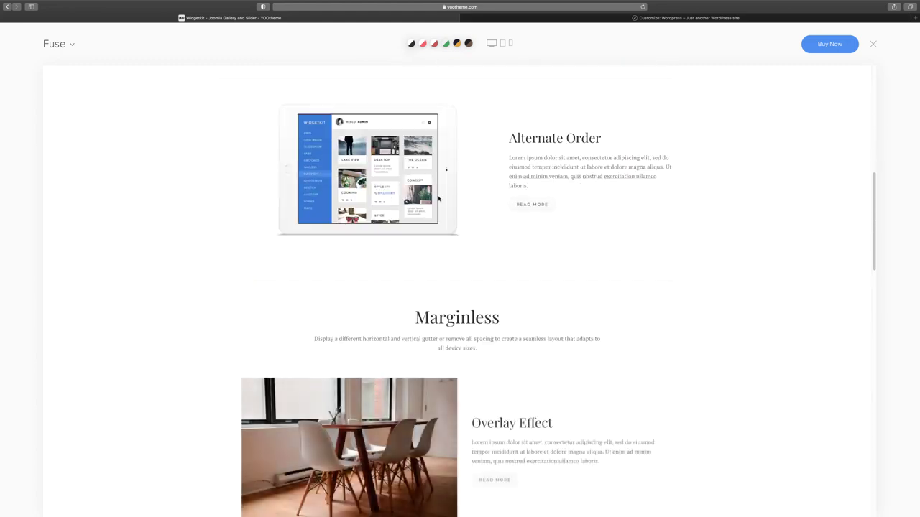
scroll(532, 207, down, 3)
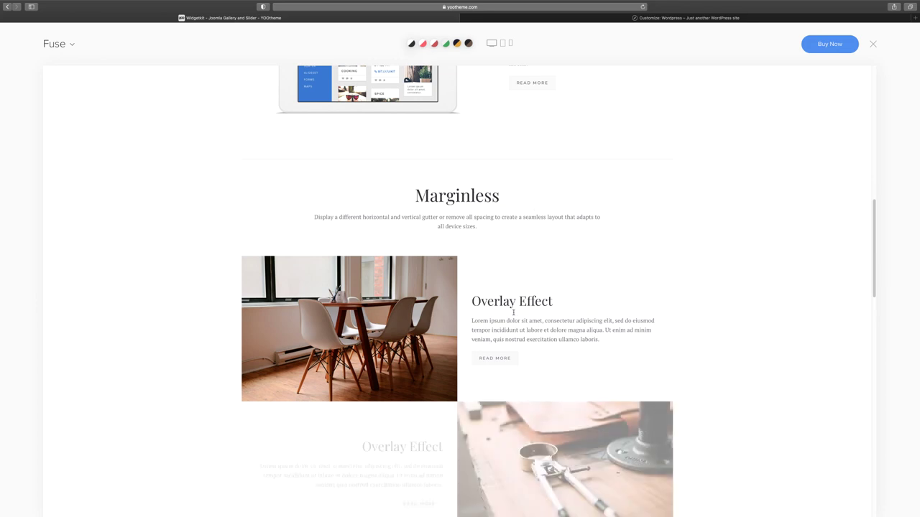
scroll(475, 357, down, 1)
scroll(455, 357, down, 1)
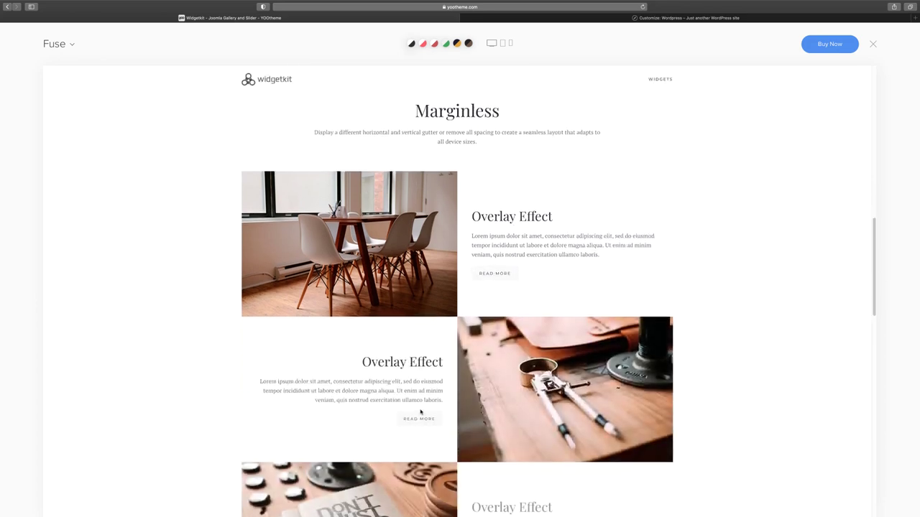
scroll(424, 405, up, 10)
Open the Grid Slider demo and scroll past its Slideshow cards to Thumbnail Navigation
mouse_move(658, 82)
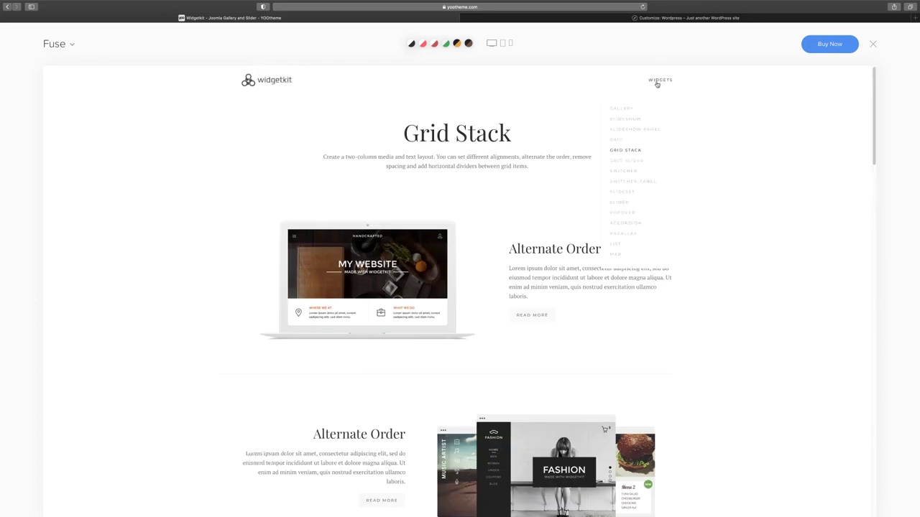
click(633, 163)
scroll(501, 229, down, 1)
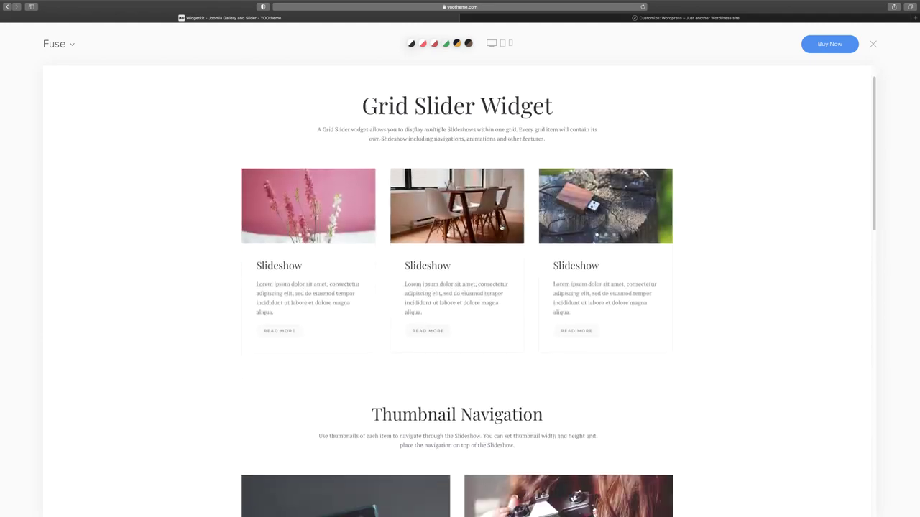
scroll(501, 228, down, 10)
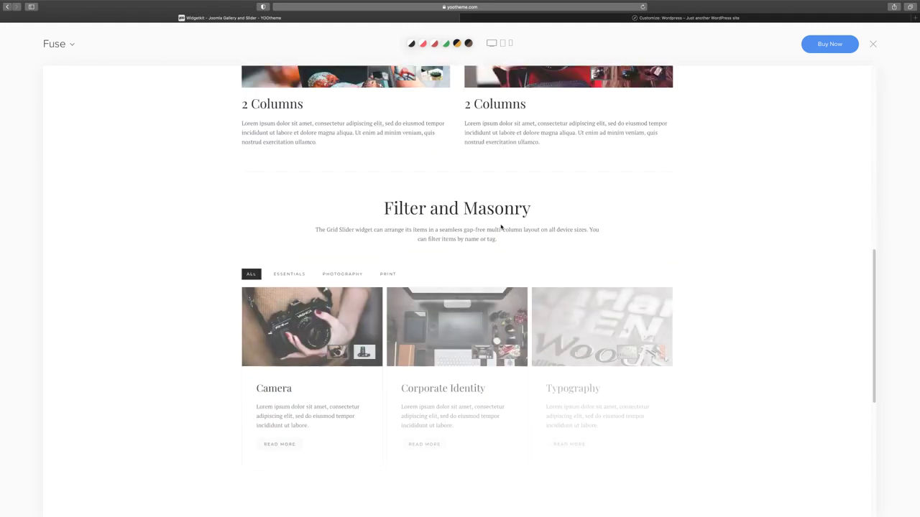
scroll(501, 227, up, 5)
Open the Switcher demo and step through the second to fifth people in Thumbnail Navigation
mouse_move(662, 82)
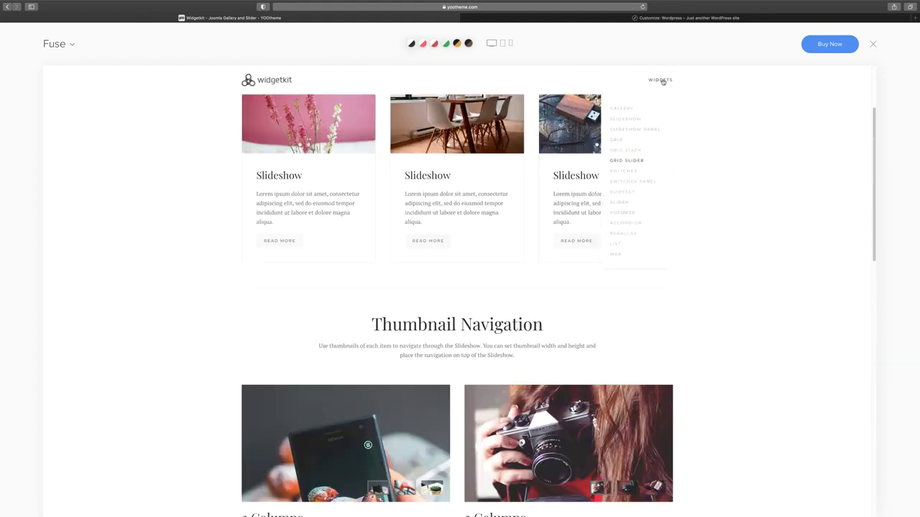
click(622, 172)
scroll(507, 222, down, 3)
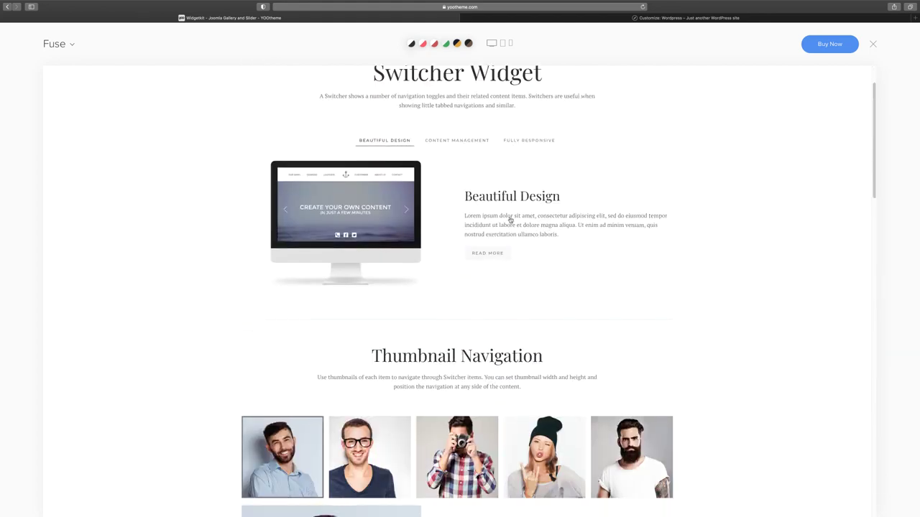
scroll(510, 219, down, 3)
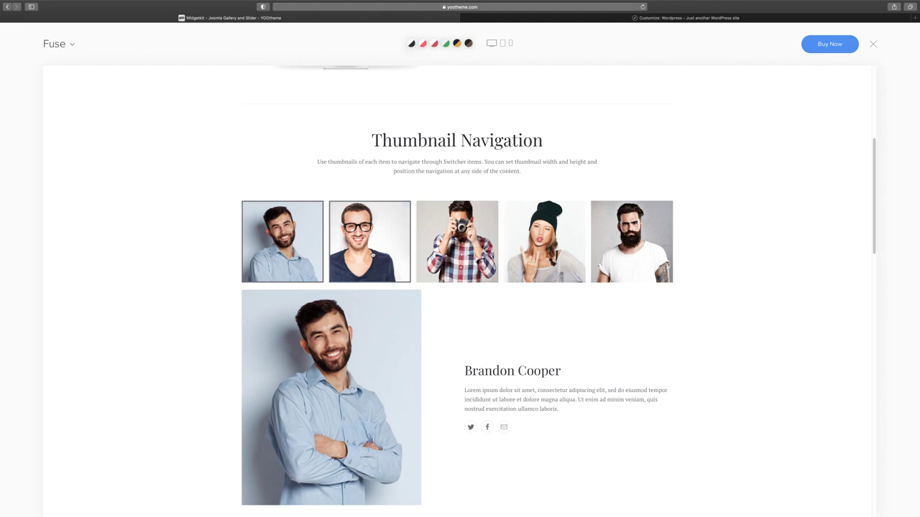
click(371, 252)
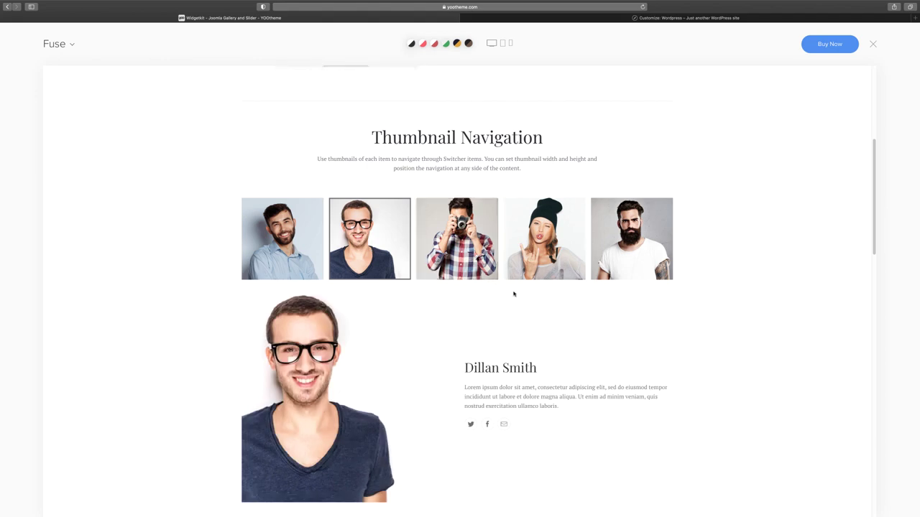
scroll(514, 294, down, 1)
click(460, 237)
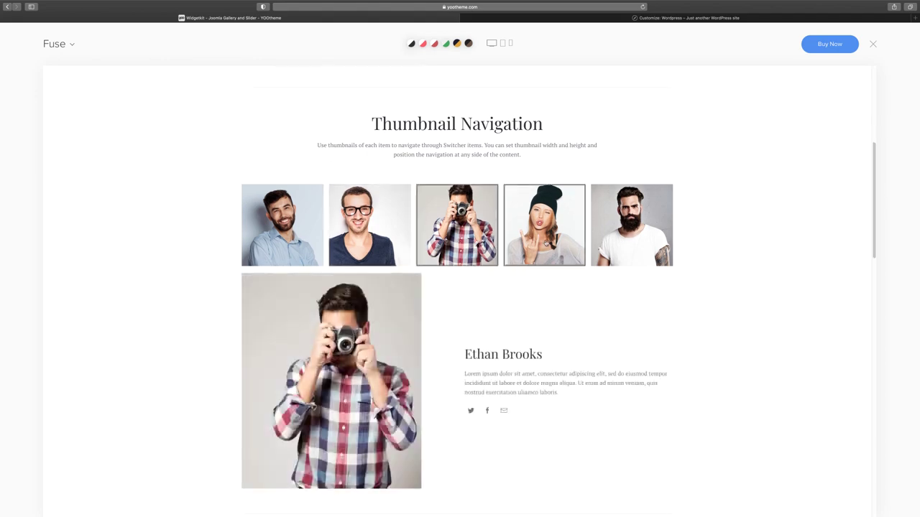
click(546, 230)
click(636, 240)
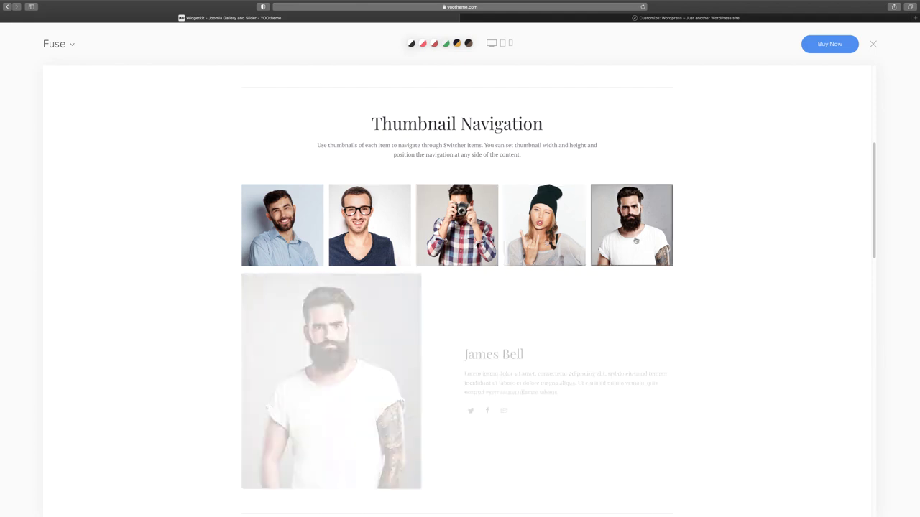
scroll(610, 280, down, 2)
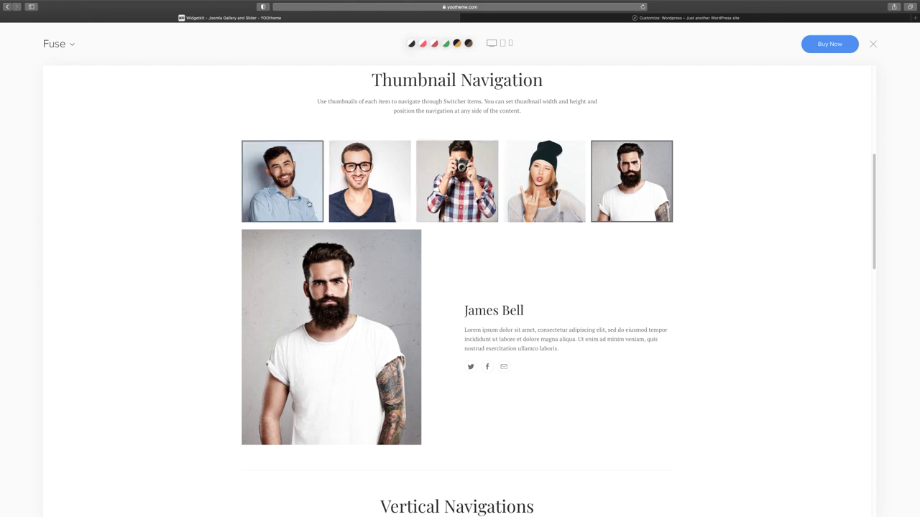
Cycle the switcher again from the first to the fifth person, then scroll further down
click(316, 209)
click(369, 197)
click(457, 198)
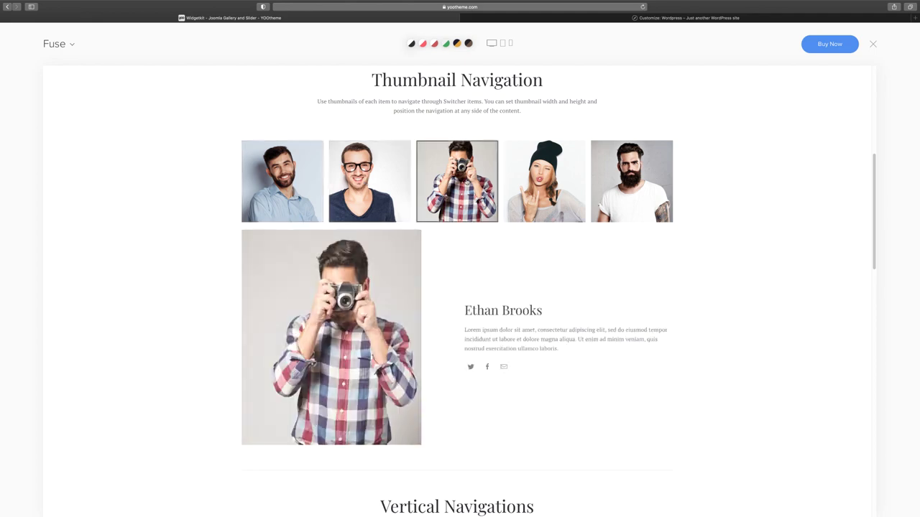
click(544, 198)
click(617, 202)
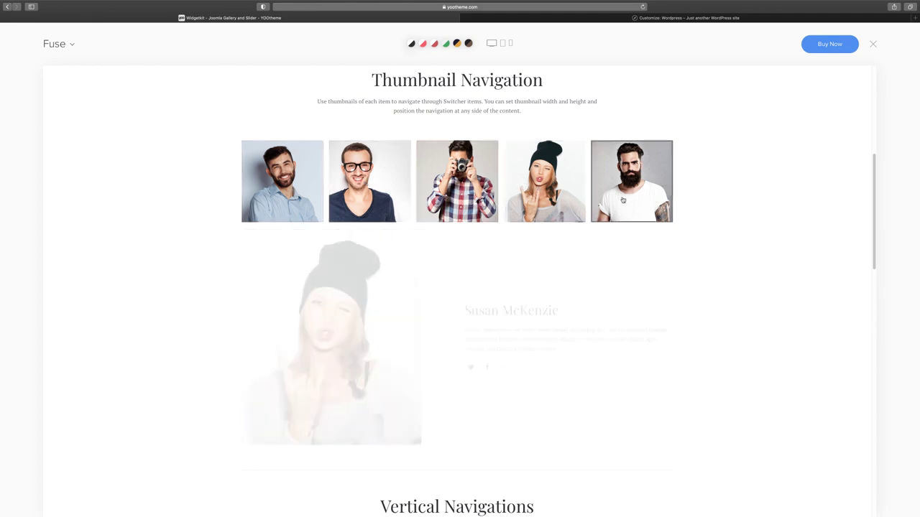
scroll(459, 337, down, 1)
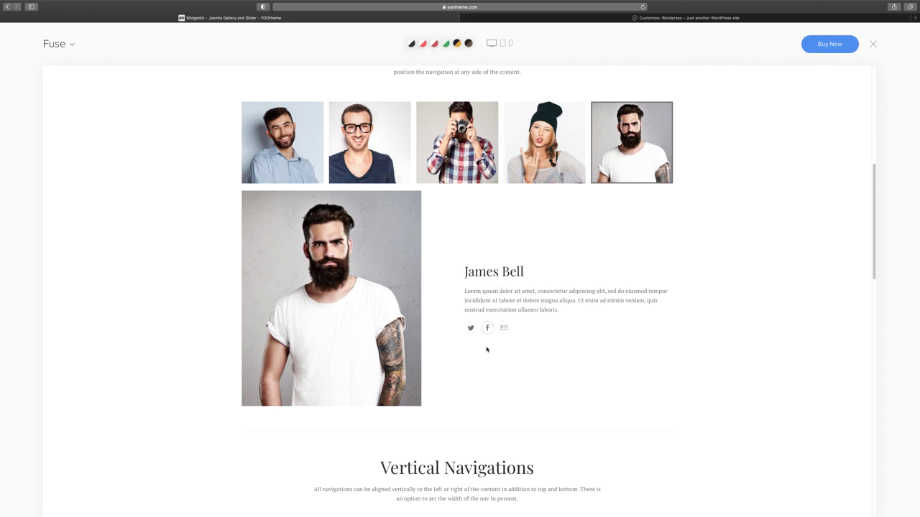
scroll(532, 317, down, 5)
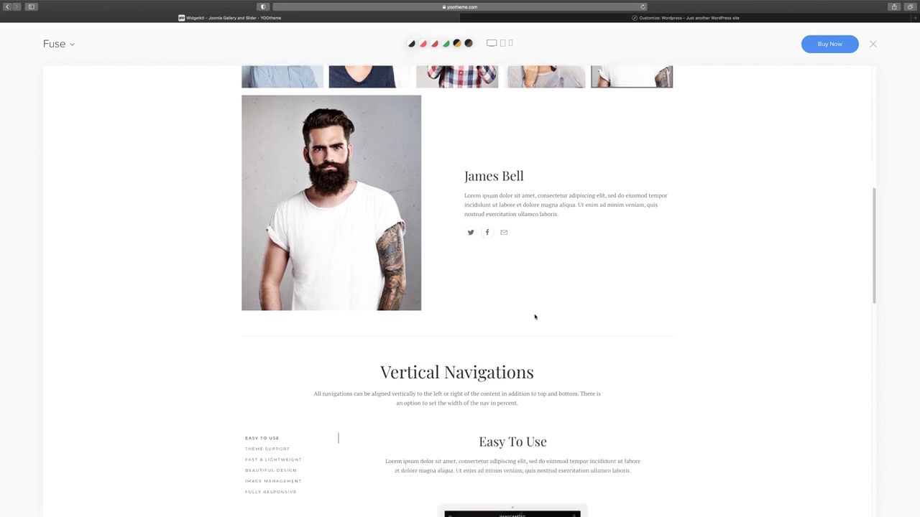
scroll(536, 317, down, 3)
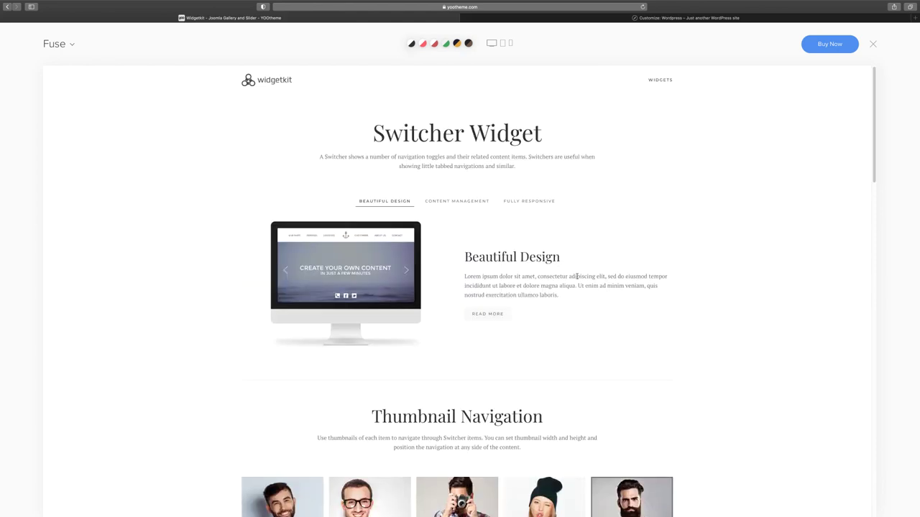
Open the Switcher Panel demo, then the Slideset demo, and scroll through it
mouse_move(661, 82)
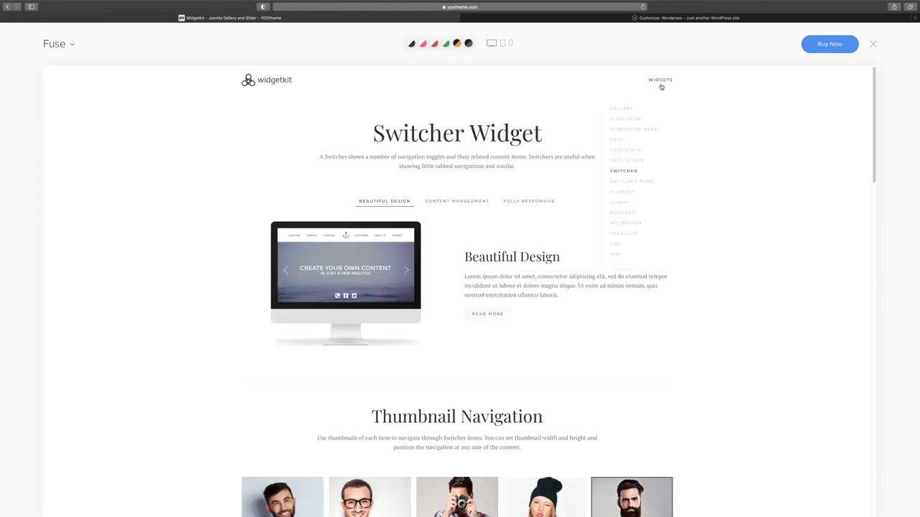
click(629, 183)
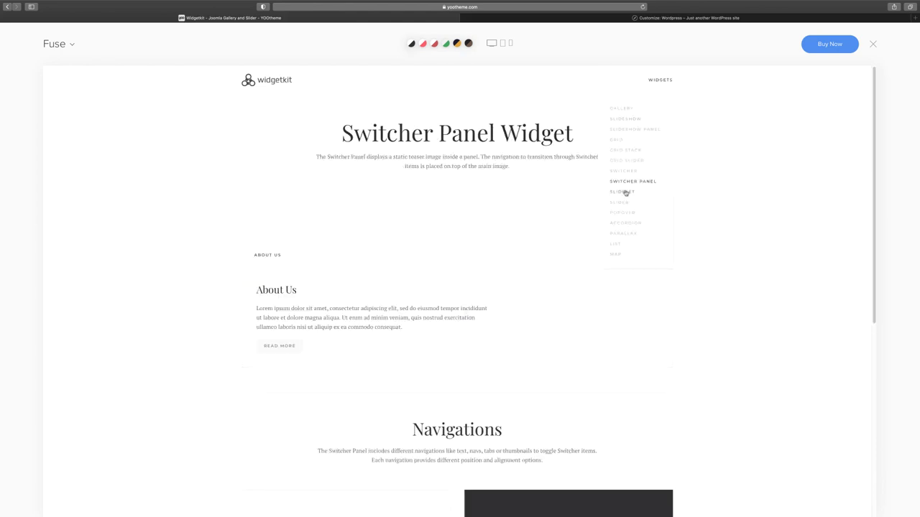
click(624, 192)
scroll(484, 269, down, 10)
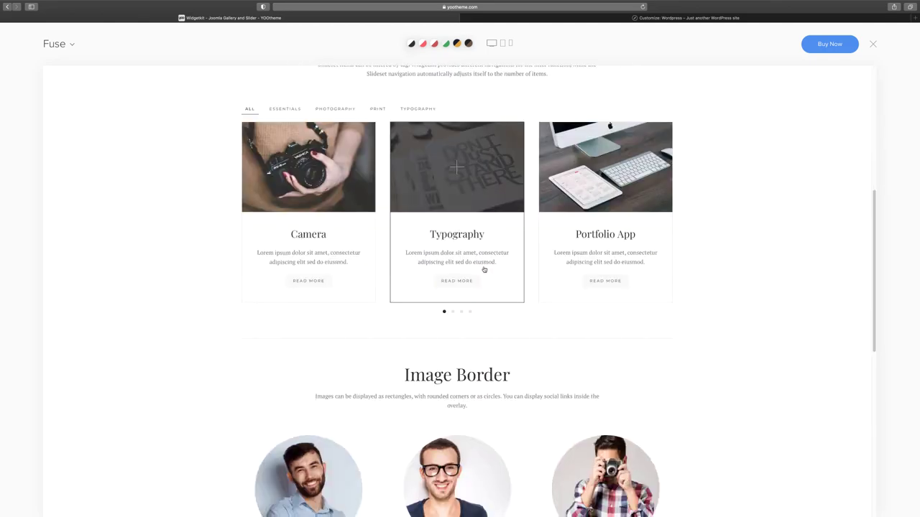
scroll(484, 268, down, 3)
scroll(486, 263, up, 15)
Open the Parallax widget demo and scroll through it
mouse_move(657, 82)
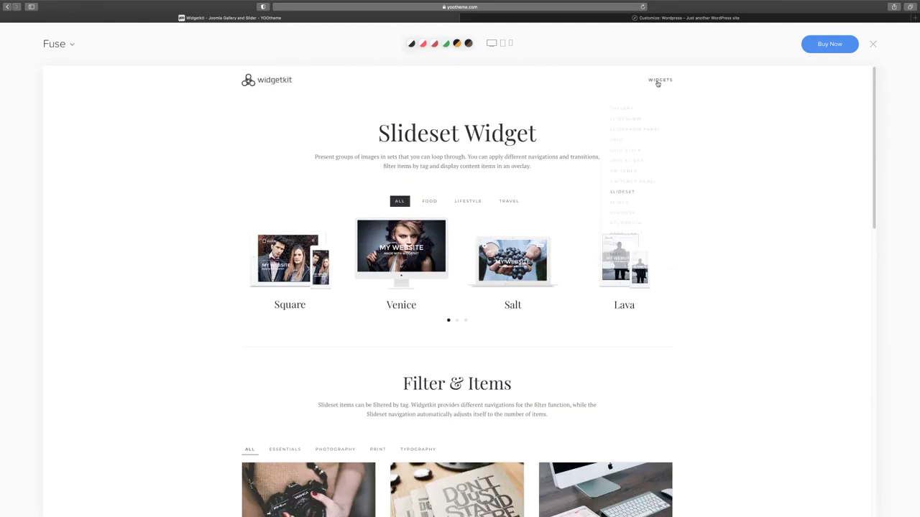
click(633, 144)
scroll(435, 258, down, 10)
scroll(444, 229, up, 5)
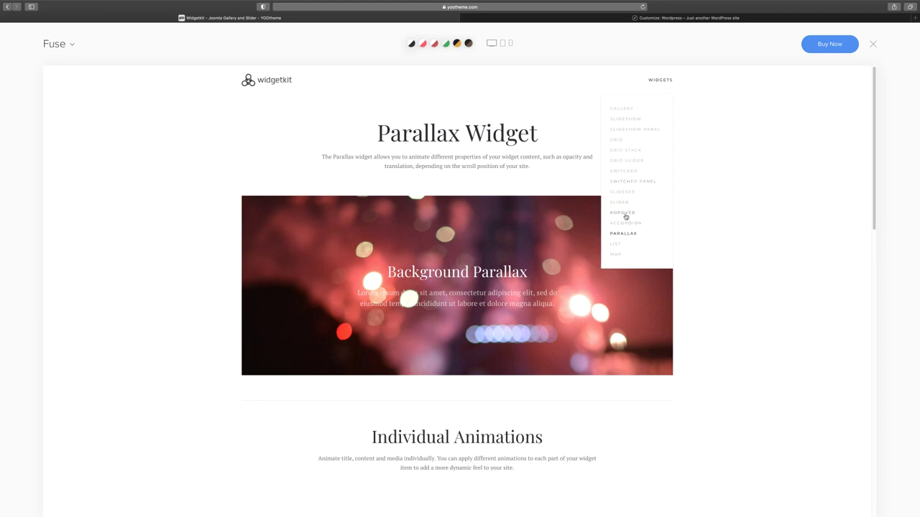
View the Popover and List demos, then close the live demo preview
click(623, 213)
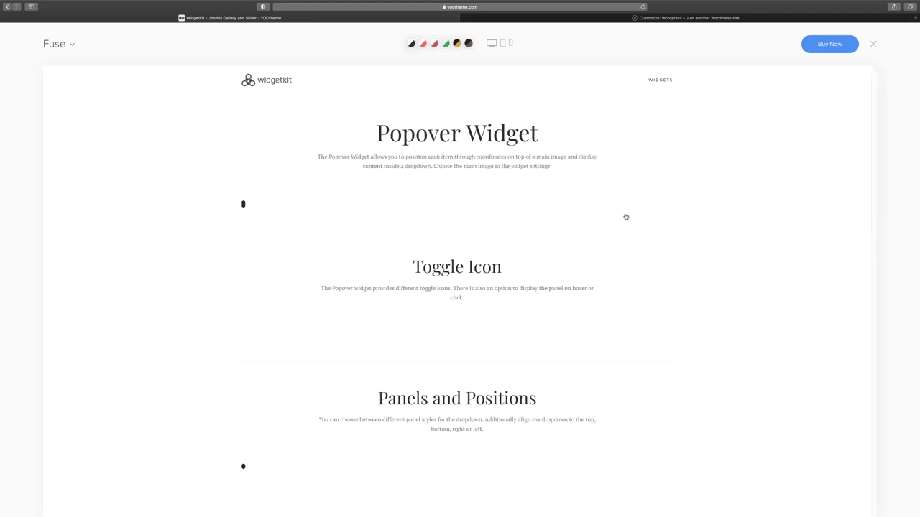
mouse_move(666, 80)
click(616, 244)
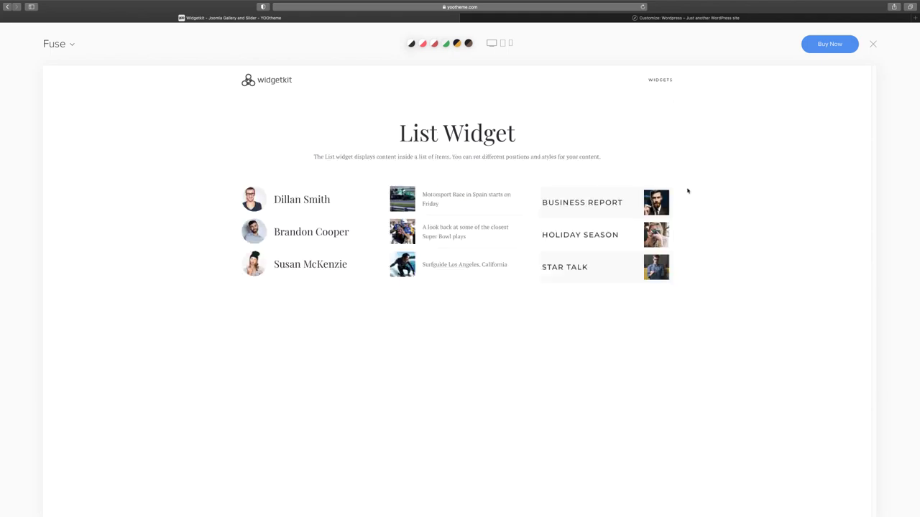
click(872, 44)
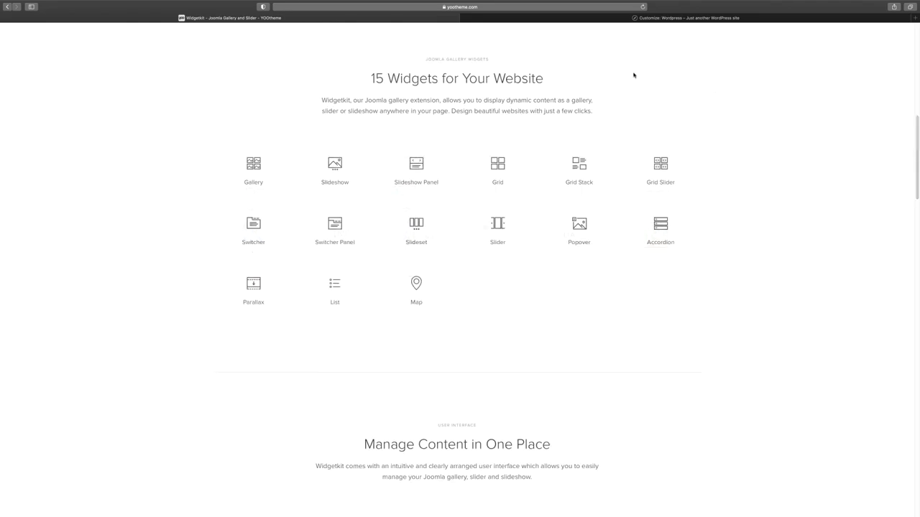
Switch to the 'Customize: Wordpress' tab showing the kitchendaily site in the Customizer
click(559, 18)
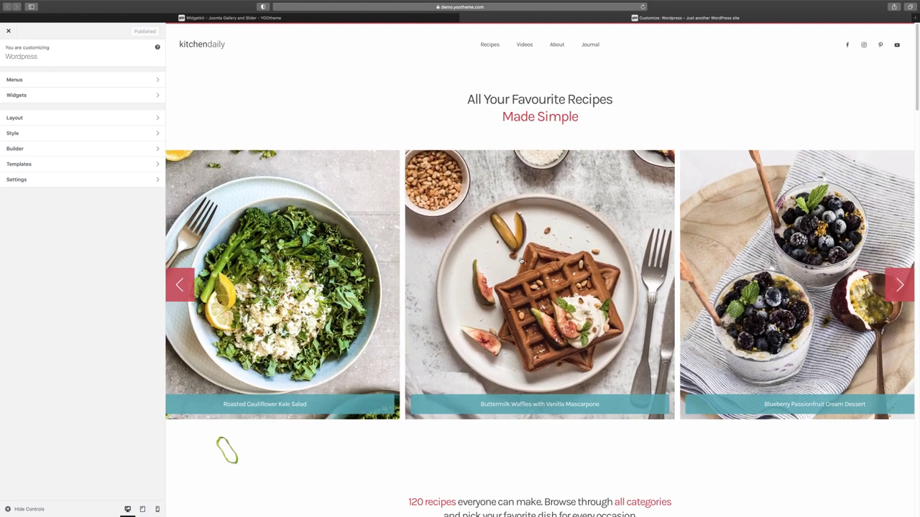
click(81, 81)
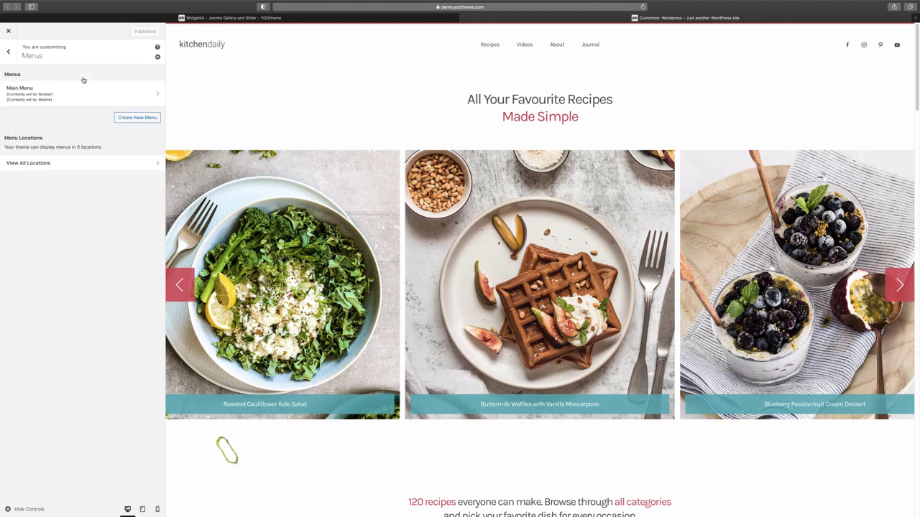
click(48, 164)
click(72, 133)
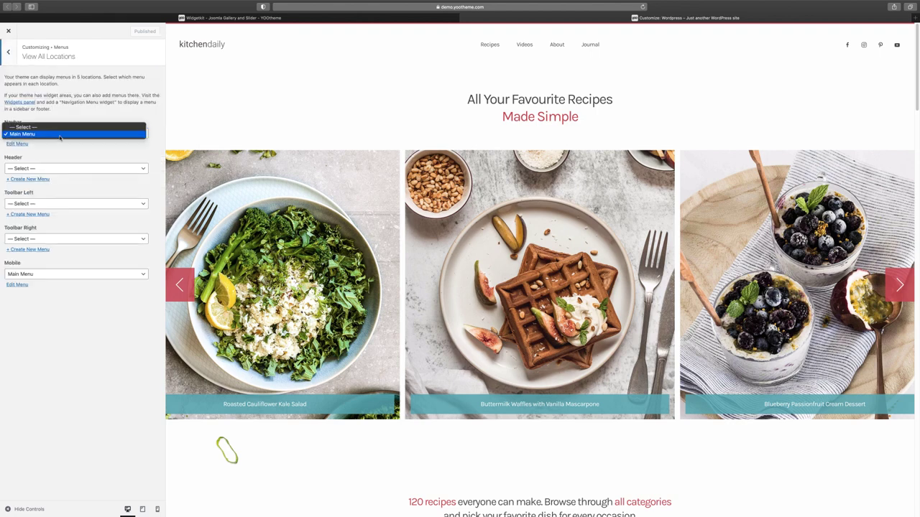
click(83, 114)
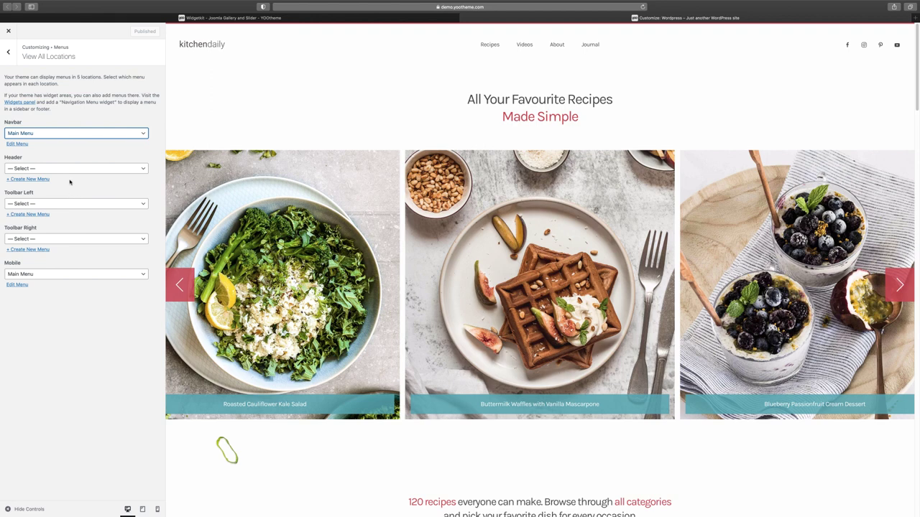
click(72, 170)
click(82, 153)
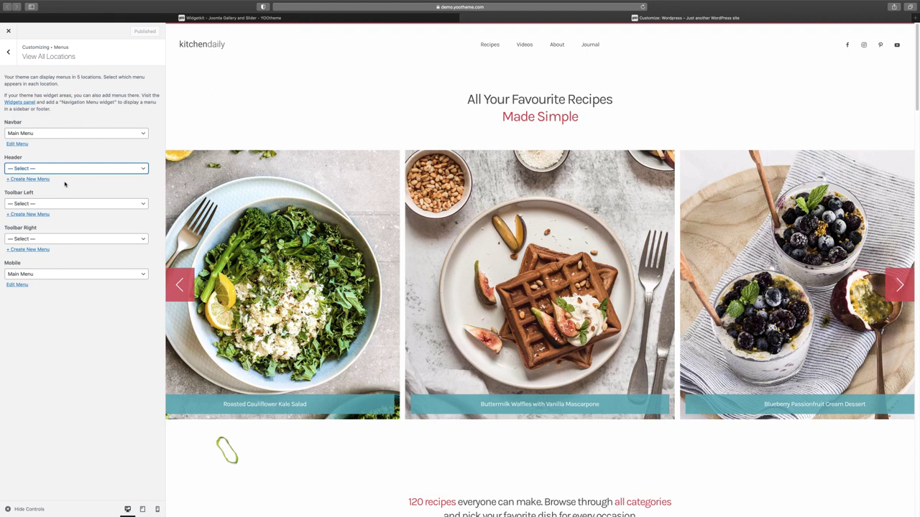
click(9, 51)
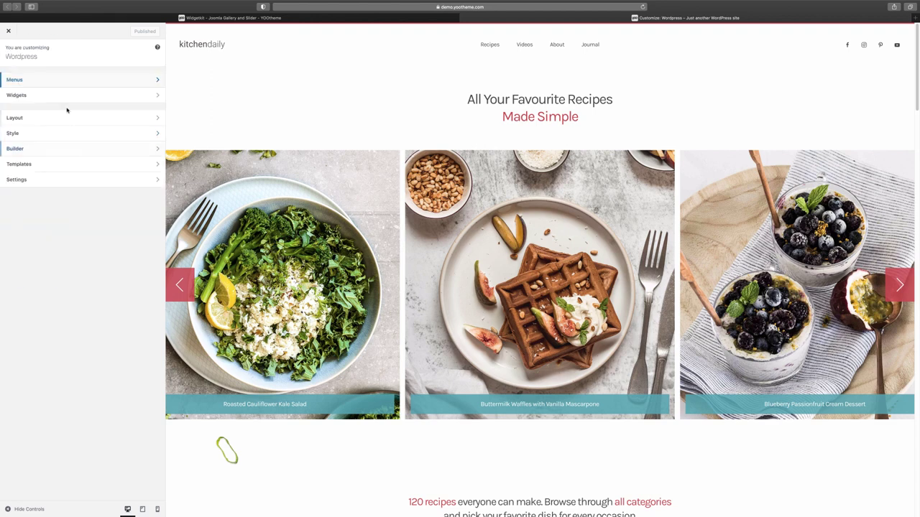
Add the Pages widget to the Toolbar Left widget area
click(51, 92)
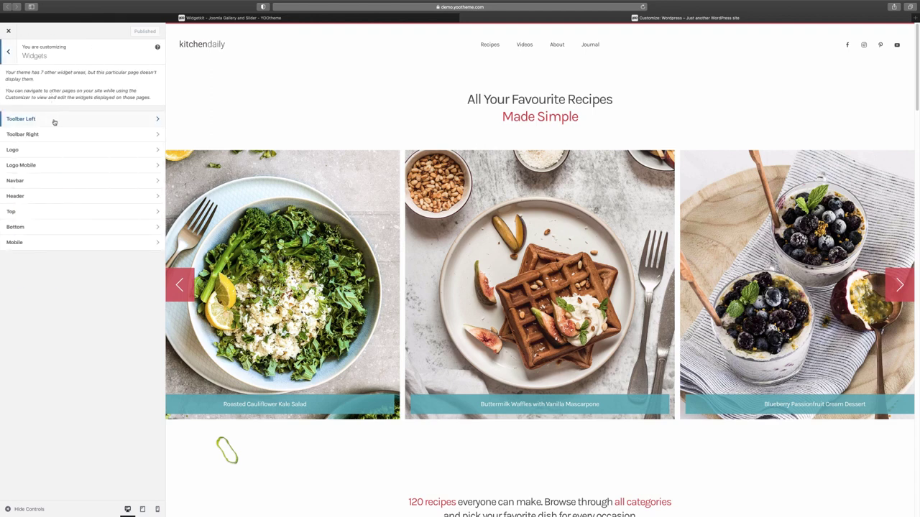
click(54, 121)
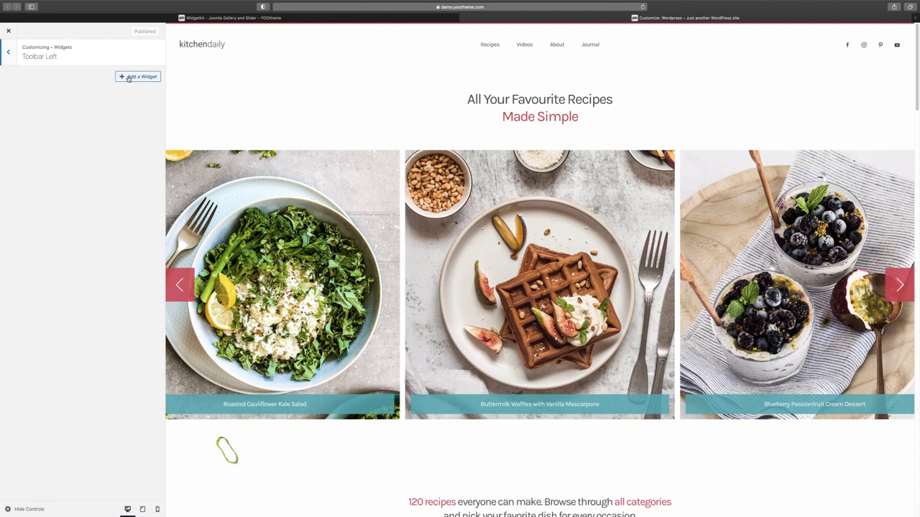
click(137, 77)
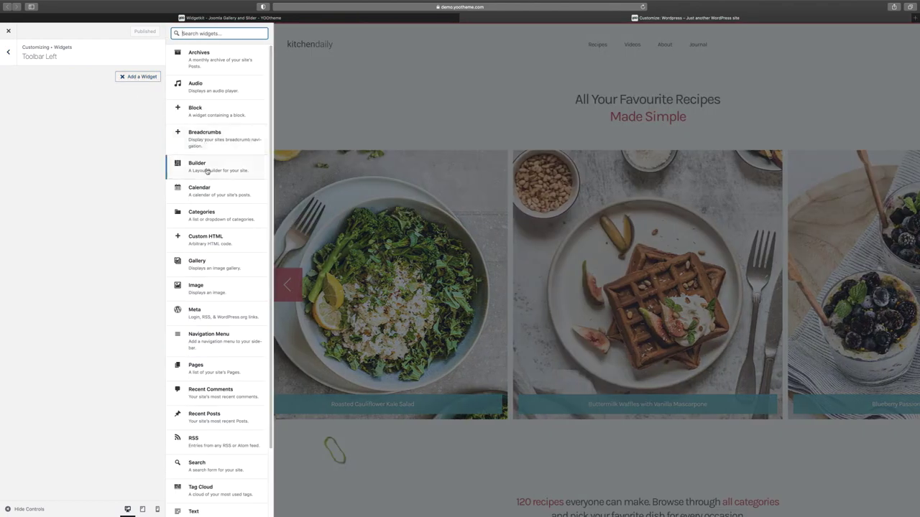
scroll(213, 348, down, 1)
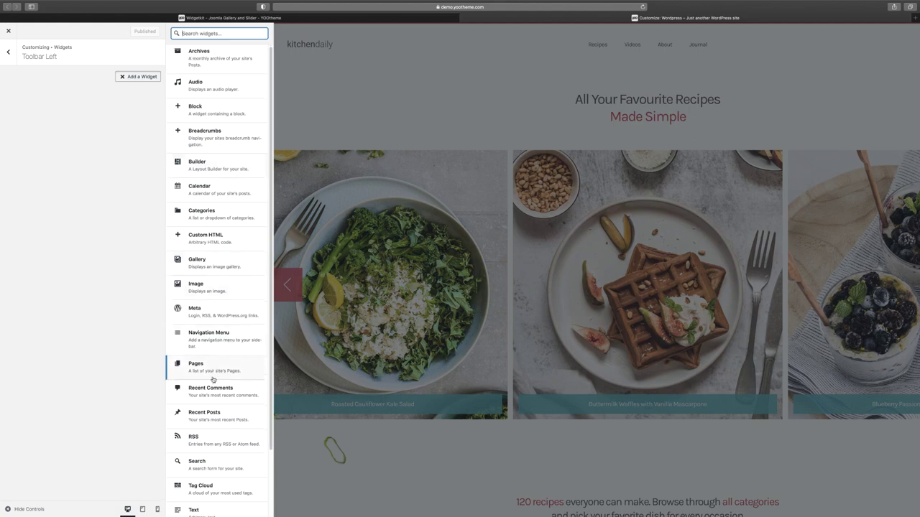
click(213, 368)
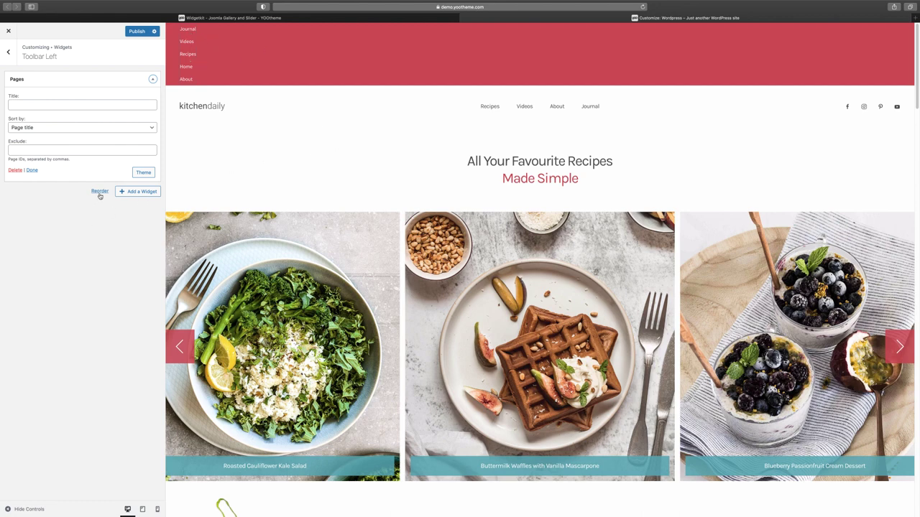
Look through the Logo and Header widget areas, then return to the main Customizer sections
click(8, 52)
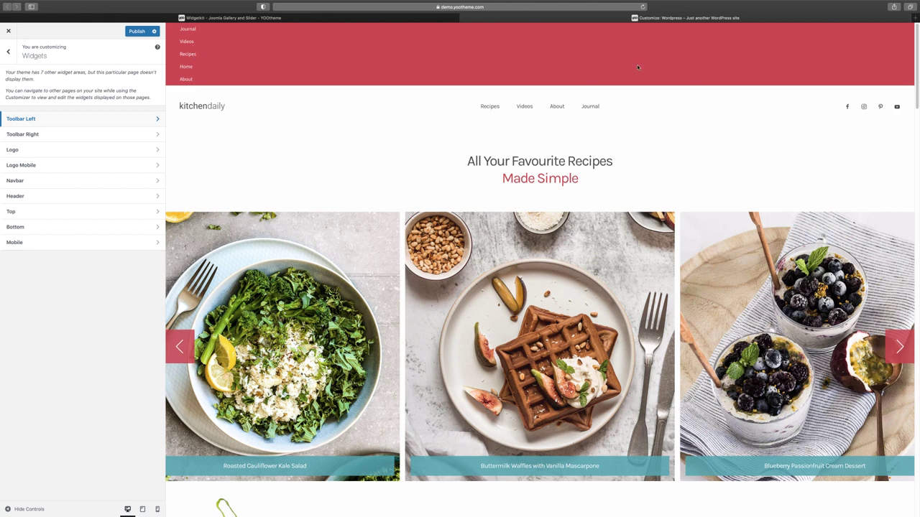
click(37, 151)
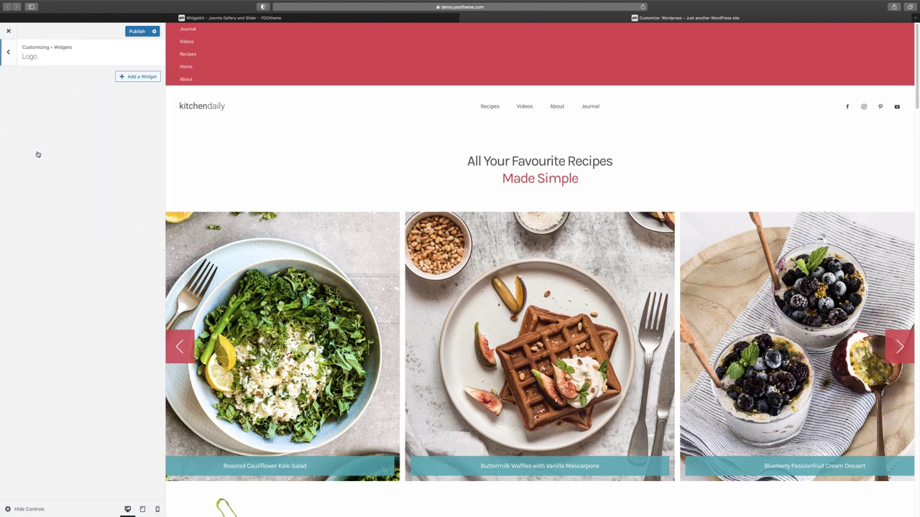
click(9, 54)
click(73, 197)
click(153, 79)
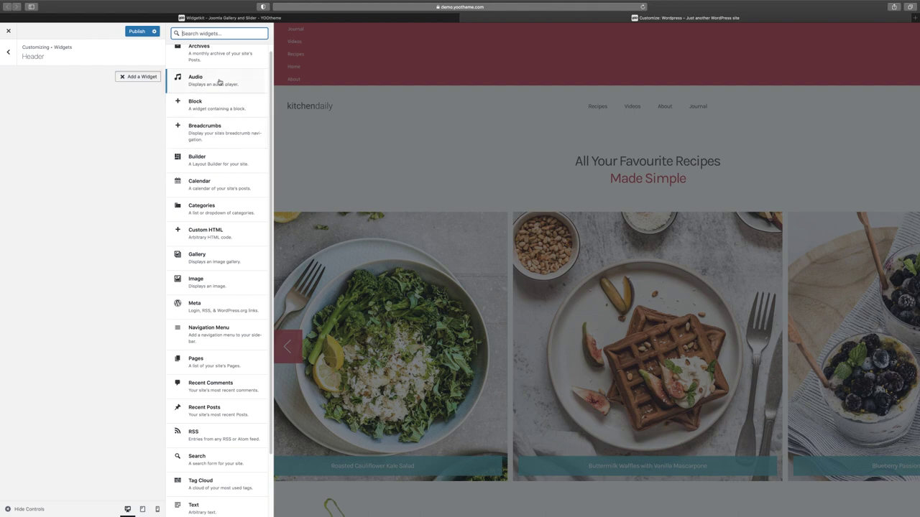
scroll(219, 108, down, 2)
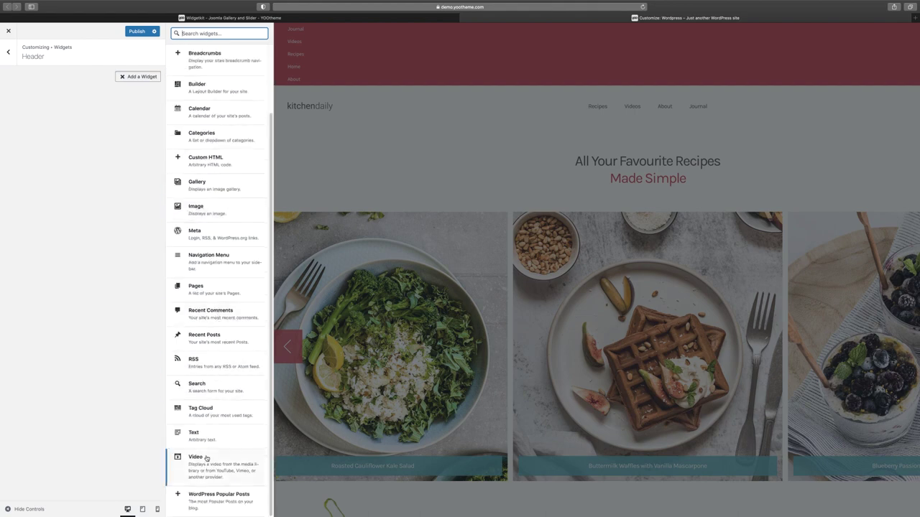
click(11, 59)
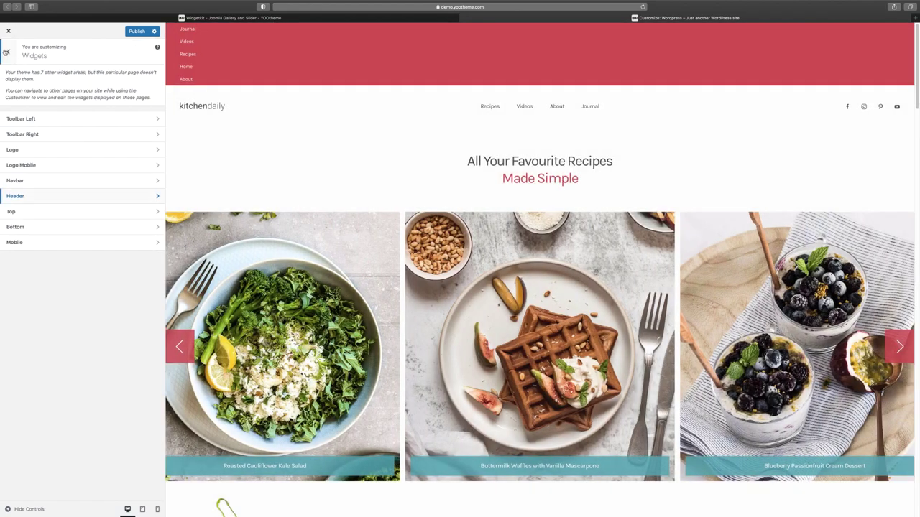
click(10, 56)
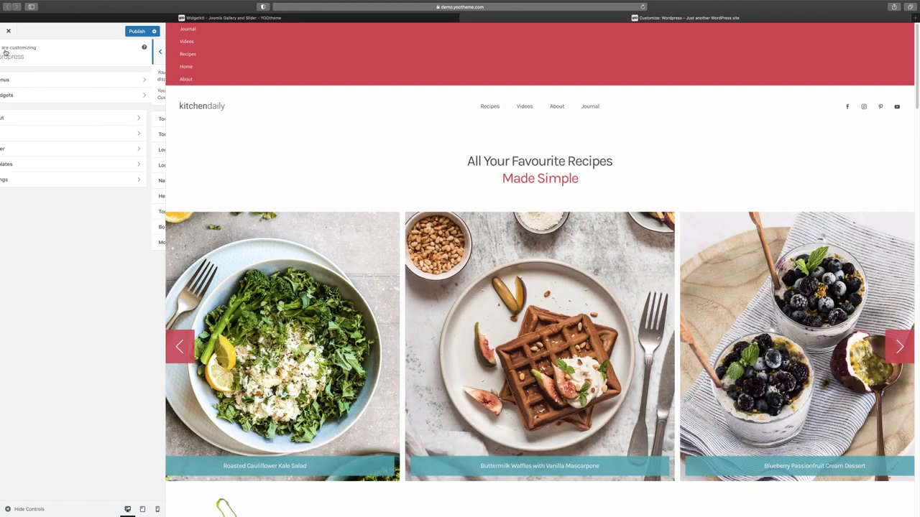
Review the Layout > Site logo and layout options, then return to the Layout sections list
click(36, 119)
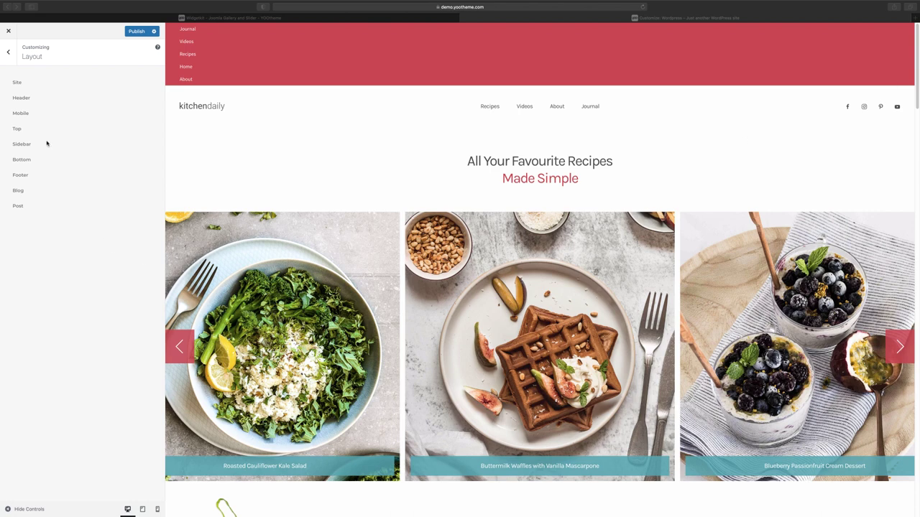
click(29, 86)
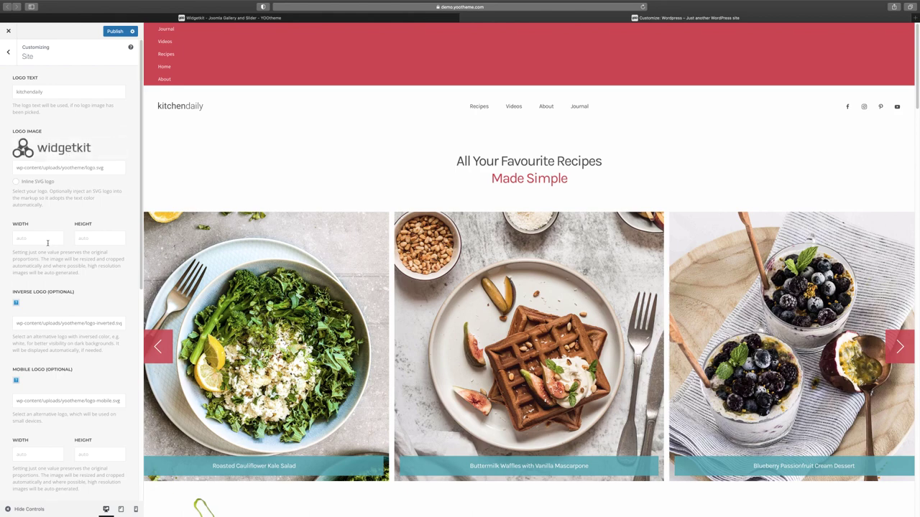
scroll(47, 241, down, 8)
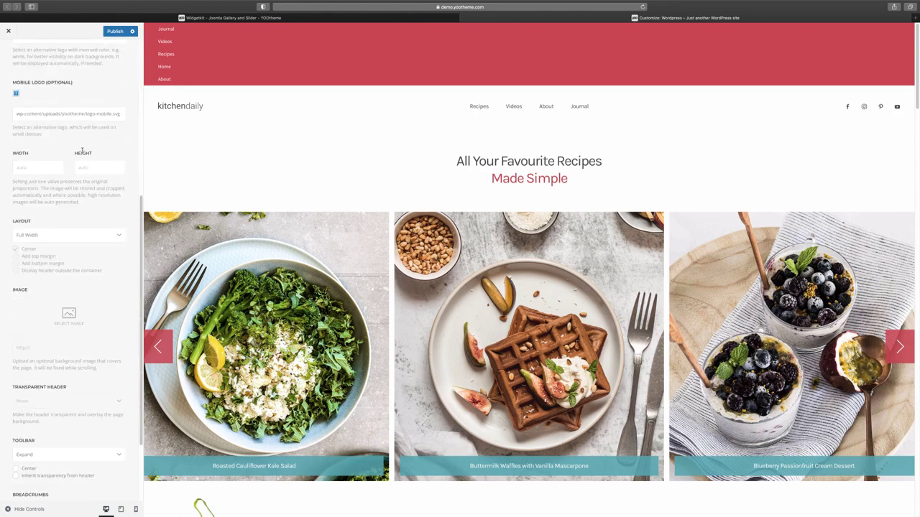
scroll(72, 152, down, 2)
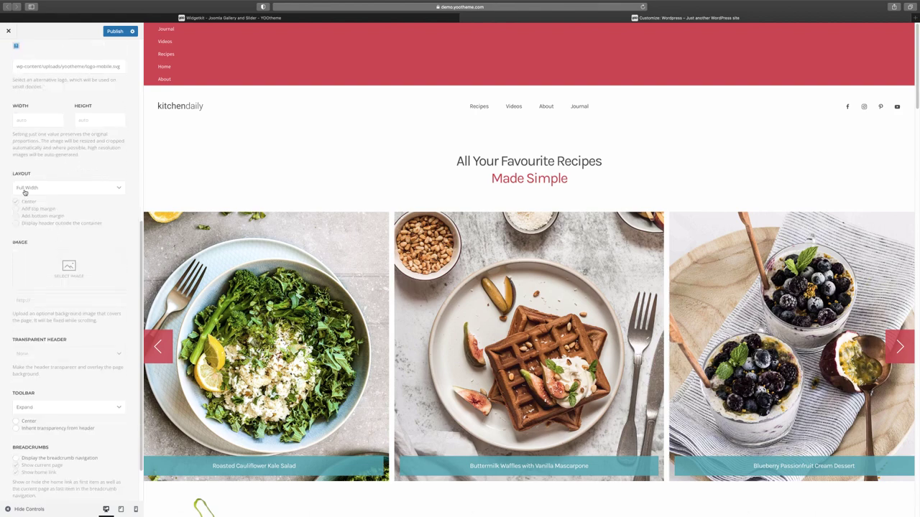
scroll(40, 231, up, 10)
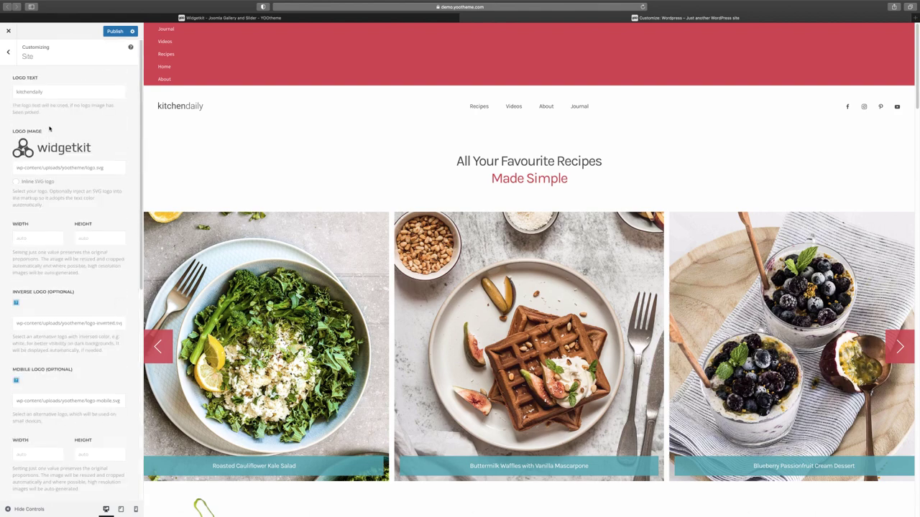
click(8, 52)
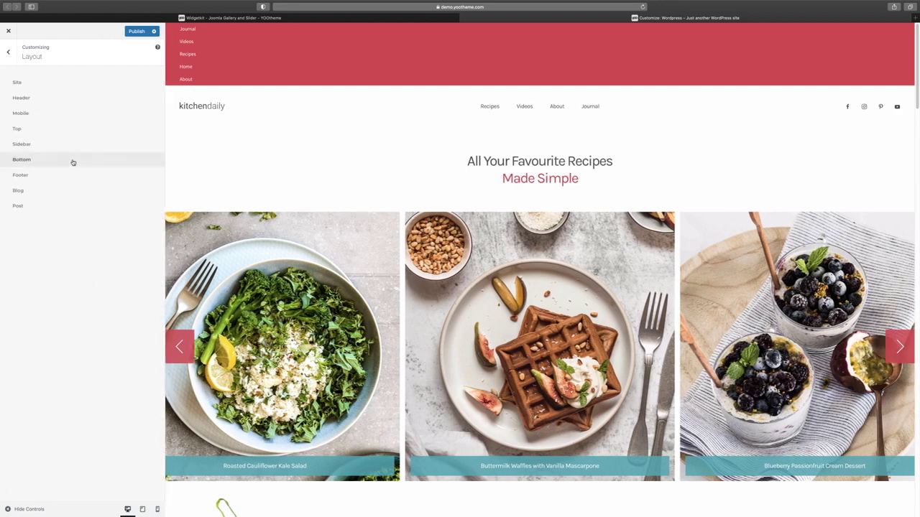
Set the Header layout's Navbar Style to Primary
click(22, 98)
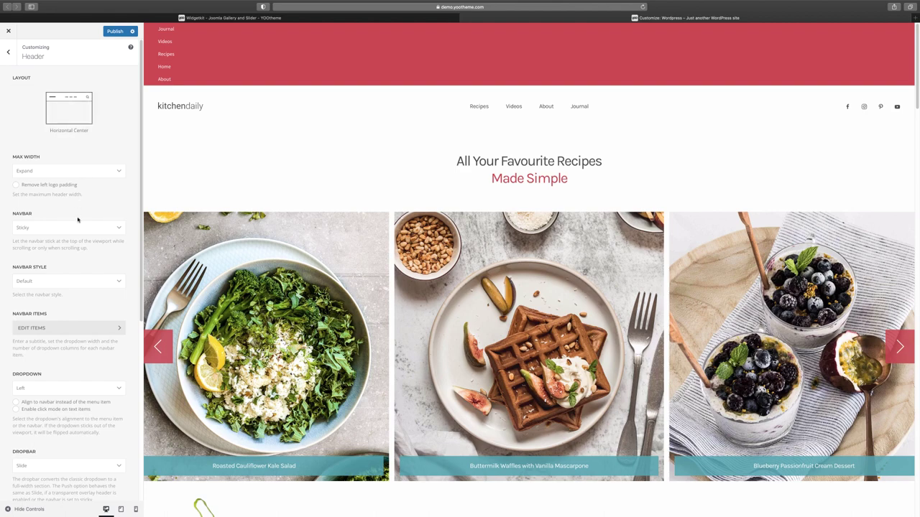
scroll(364, 203, down, 5)
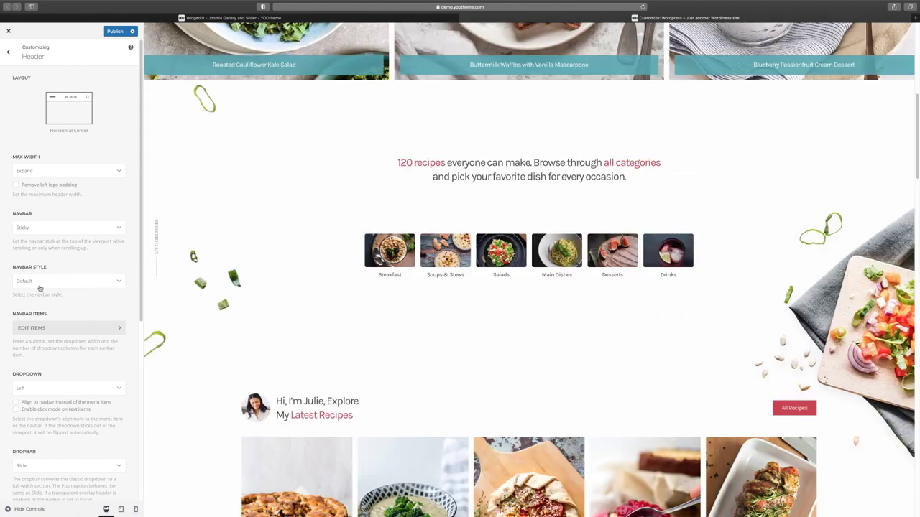
click(40, 289)
click(37, 289)
click(36, 295)
click(37, 291)
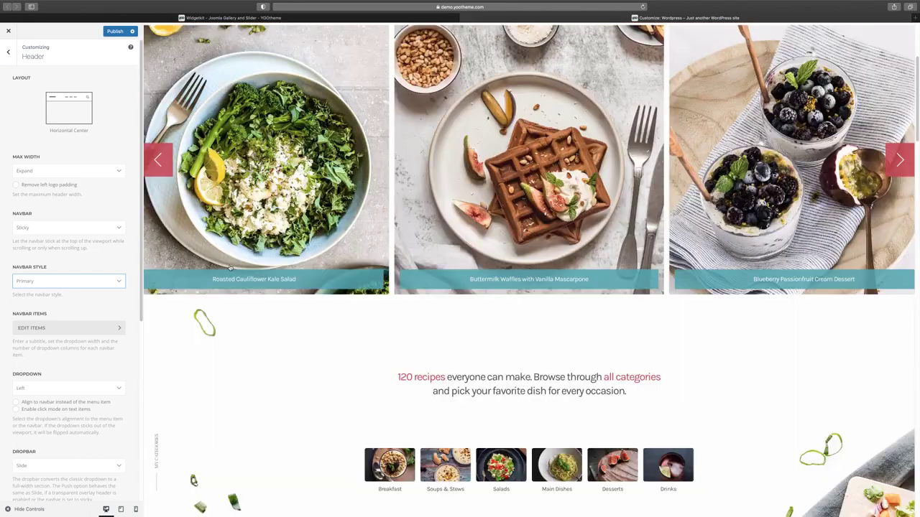
scroll(43, 263, down, 5)
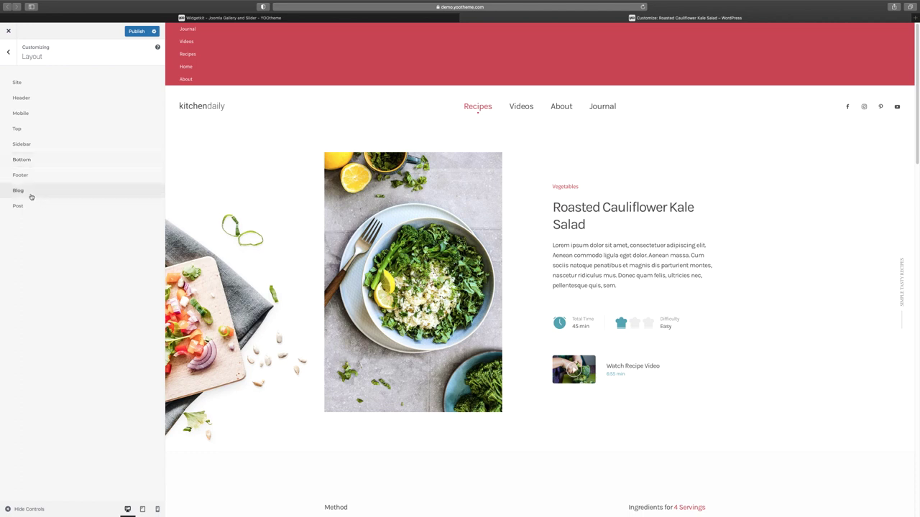
Start a new builder layout for the recipe page with a Headline element
click(8, 52)
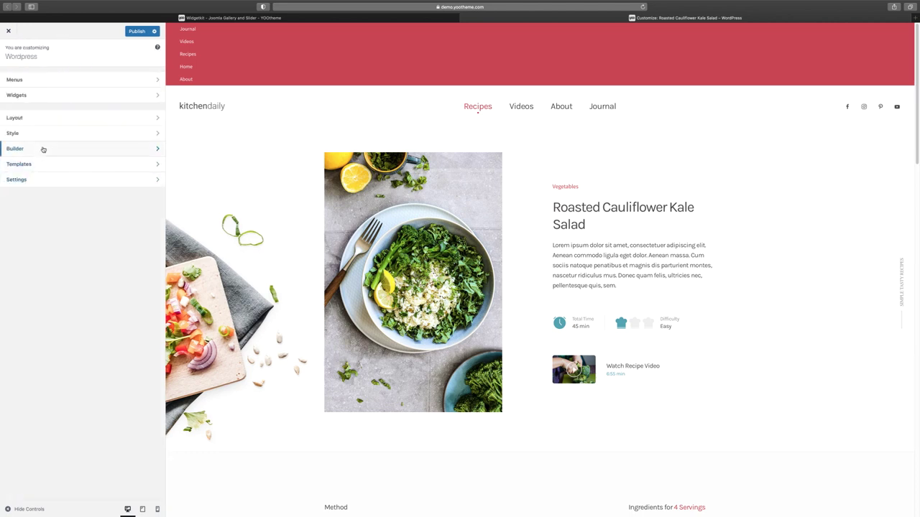
click(43, 149)
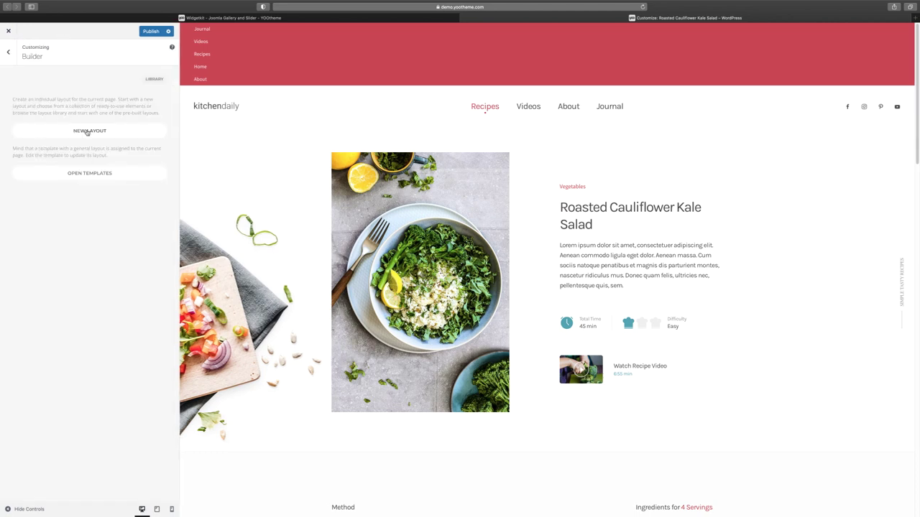
click(90, 131)
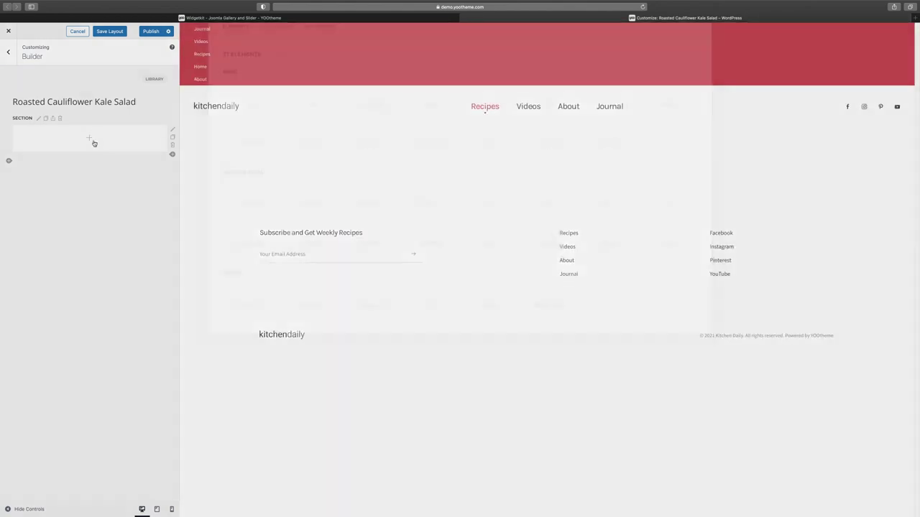
click(94, 143)
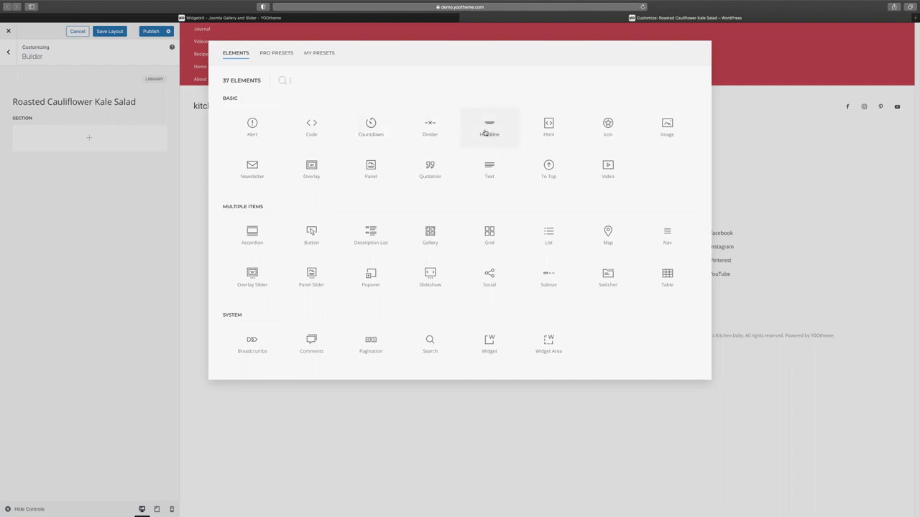
click(482, 134)
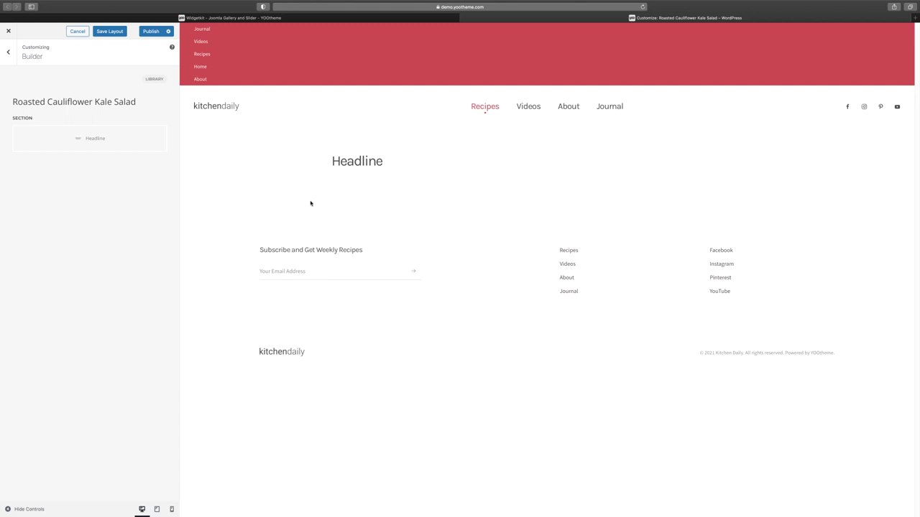
Set the headline's content to 'Title' and open the element picker below it
click(102, 145)
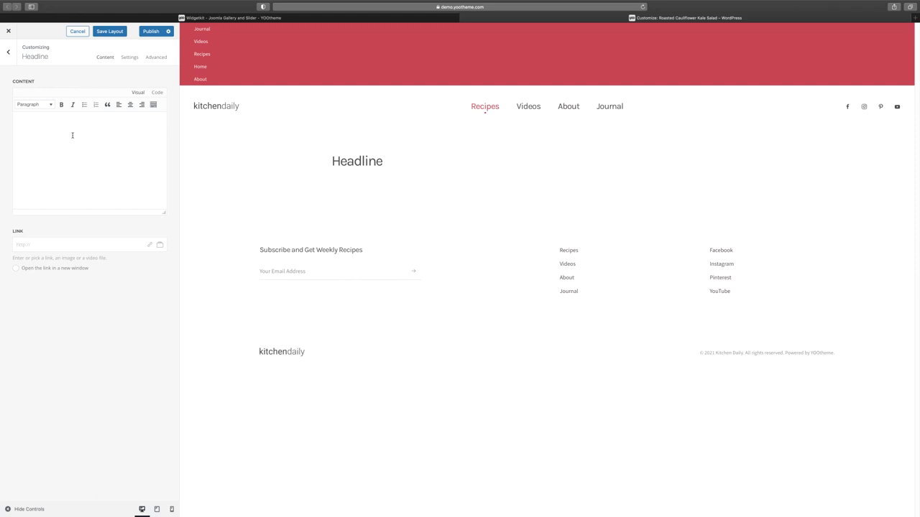
text(Title)
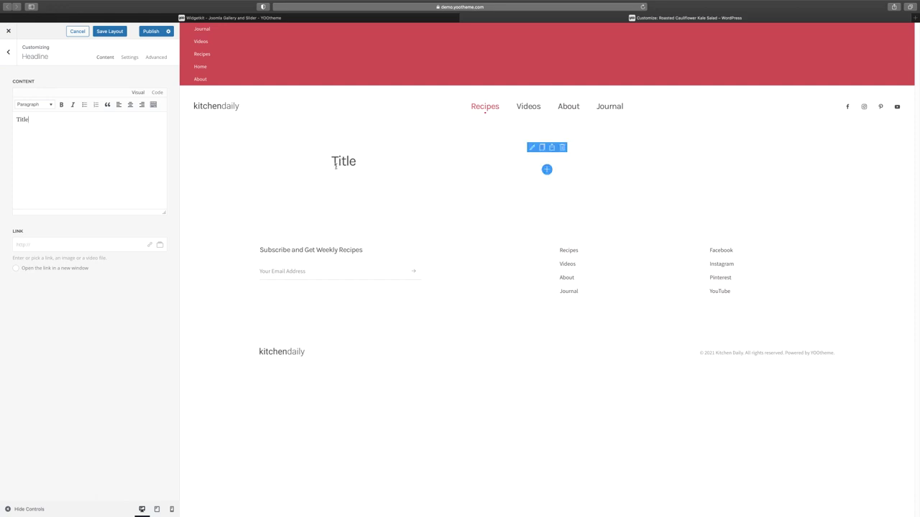
click(8, 52)
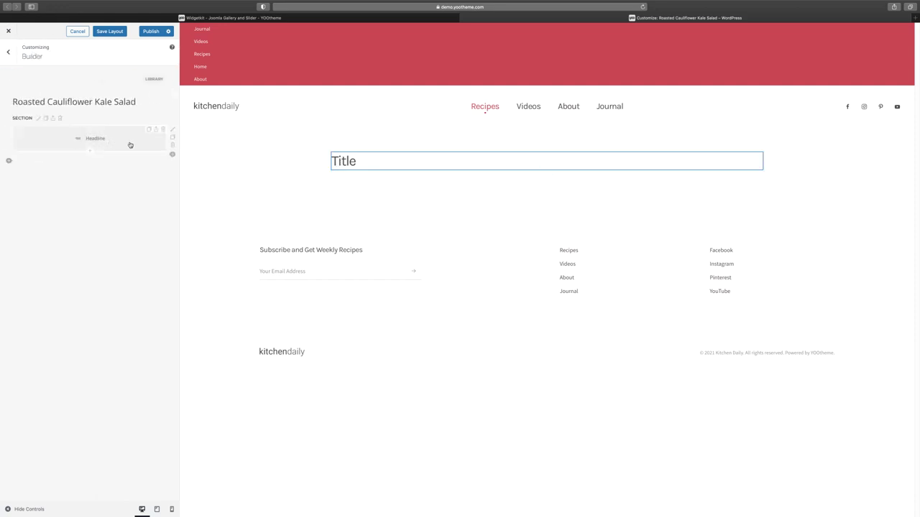
click(89, 151)
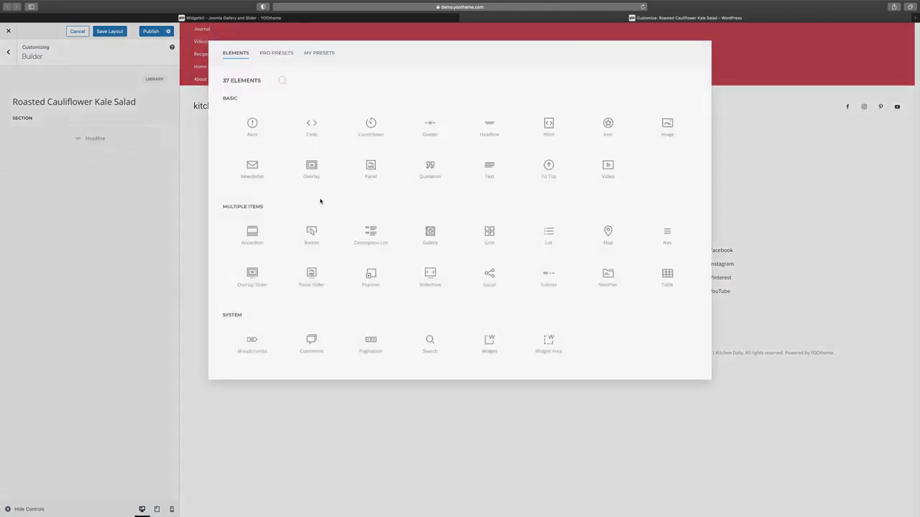
Add a Countdown element below the headline
click(374, 130)
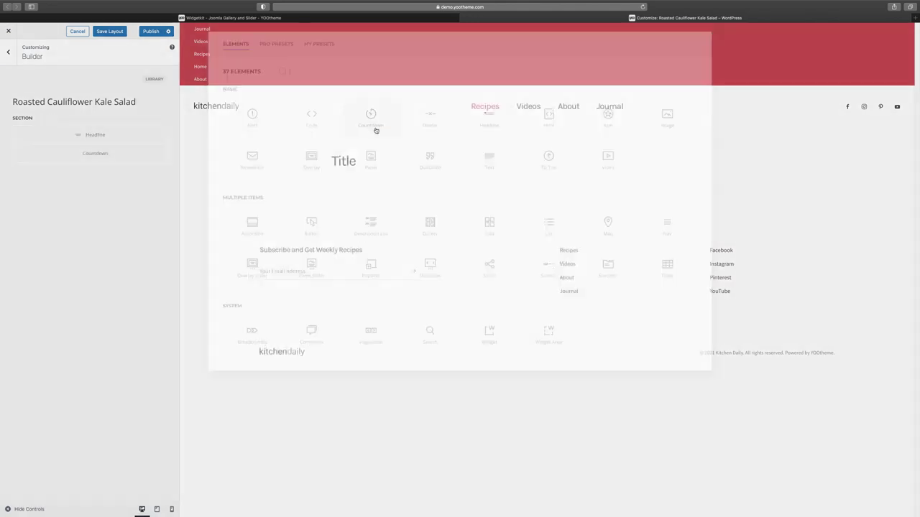
click(101, 154)
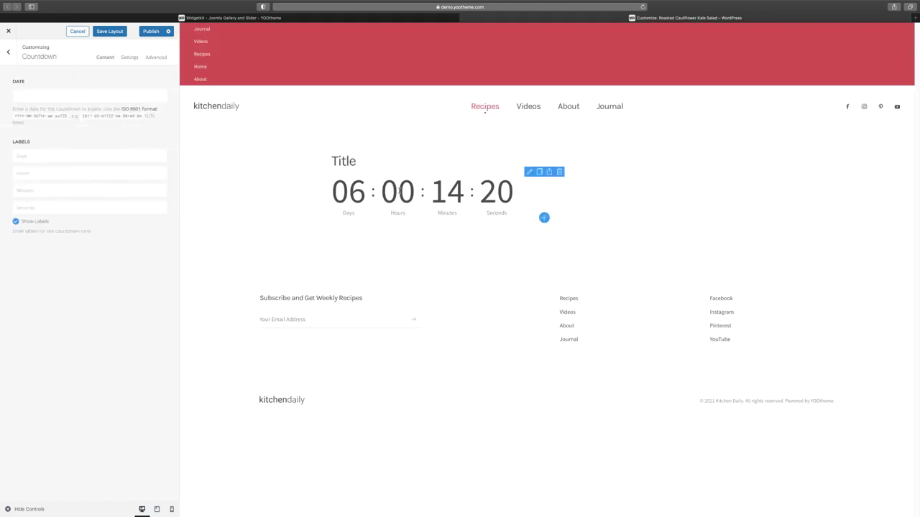
click(9, 53)
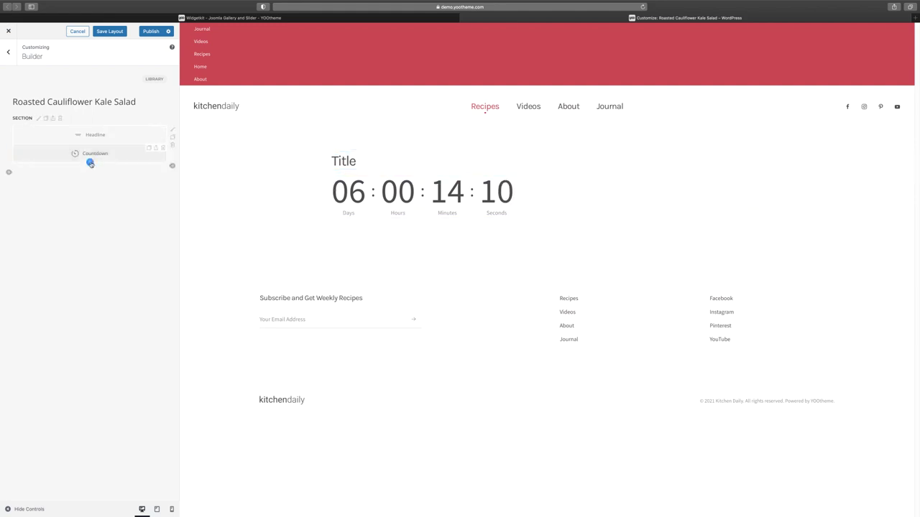
Add a Widget element set to the Pages 3 widget, then reopen the element library
click(92, 164)
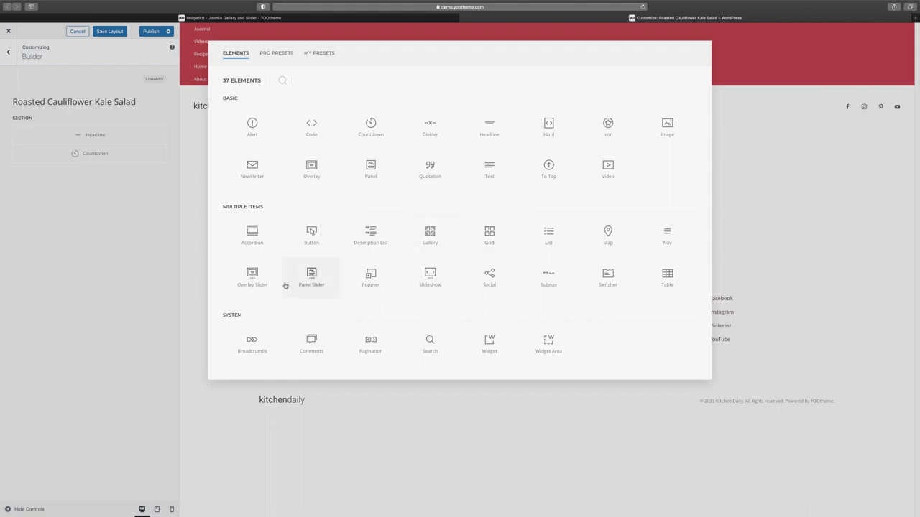
click(489, 340)
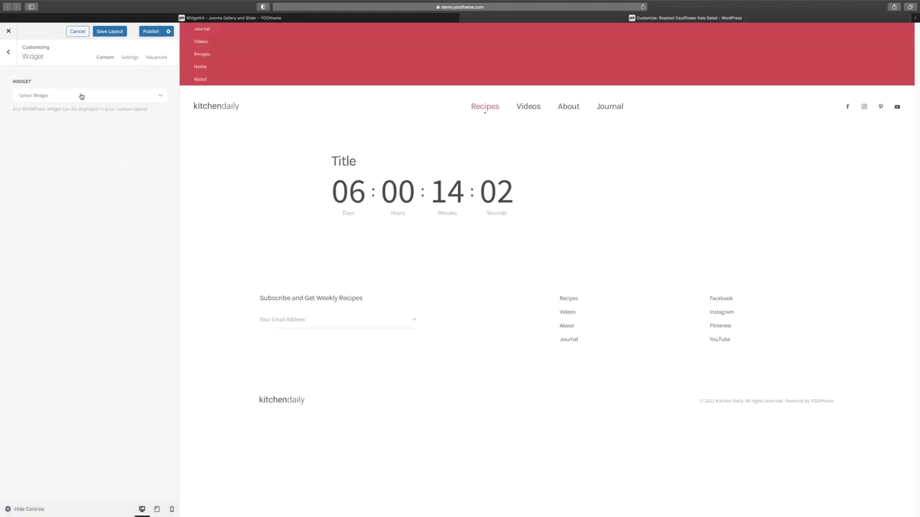
click(81, 96)
click(63, 112)
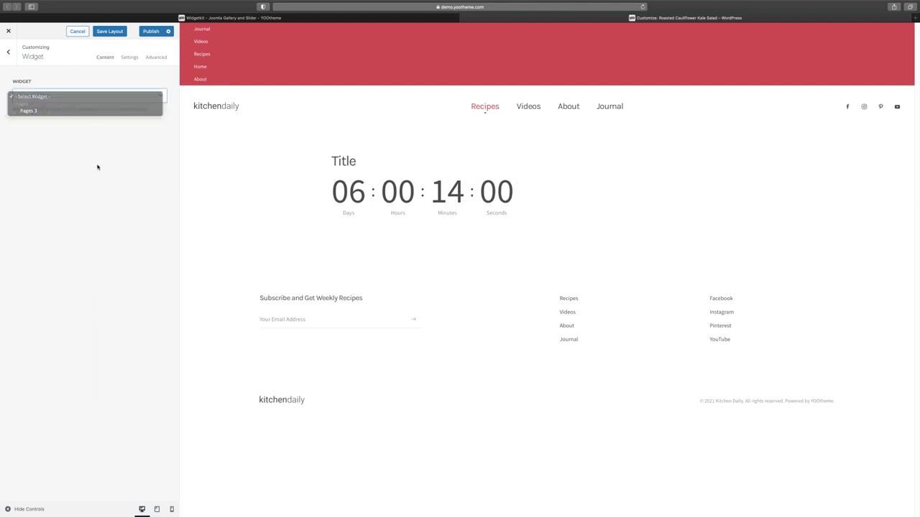
click(8, 52)
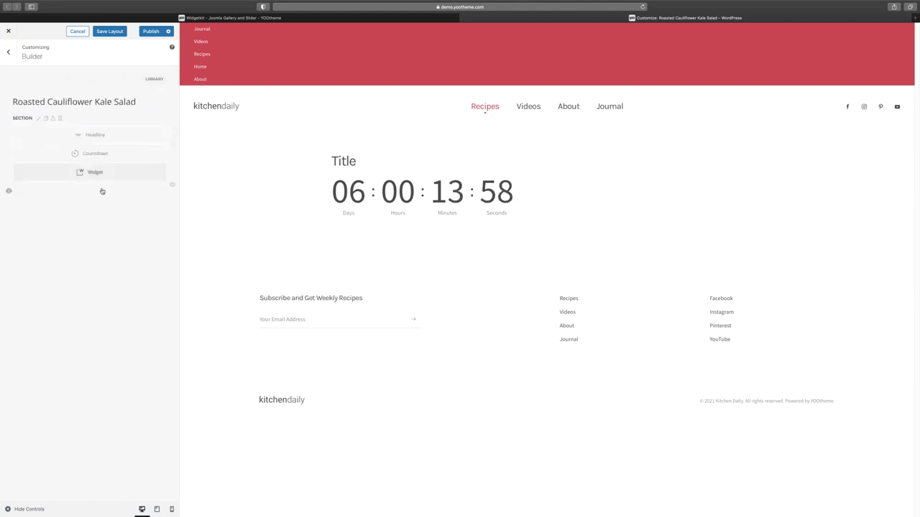
click(89, 183)
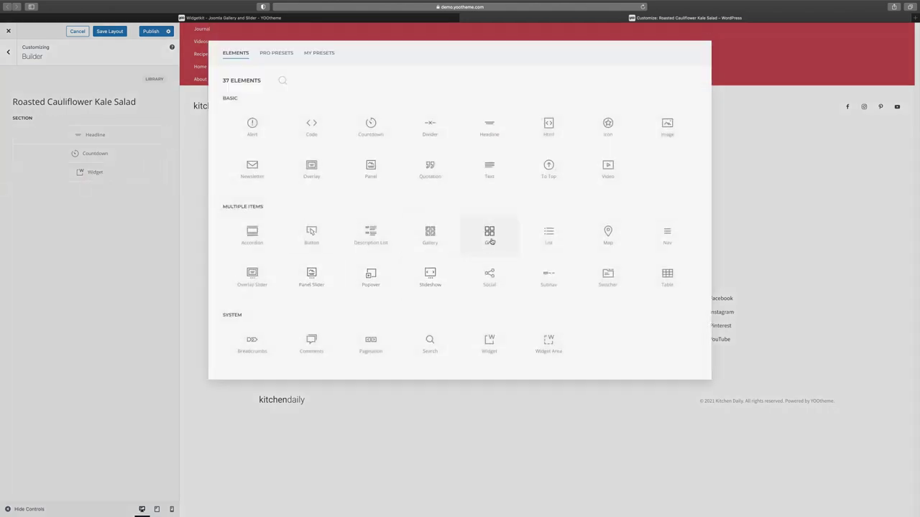
Add a Grid element below the widget, then leave the builder, discarding unsaved changes
click(489, 234)
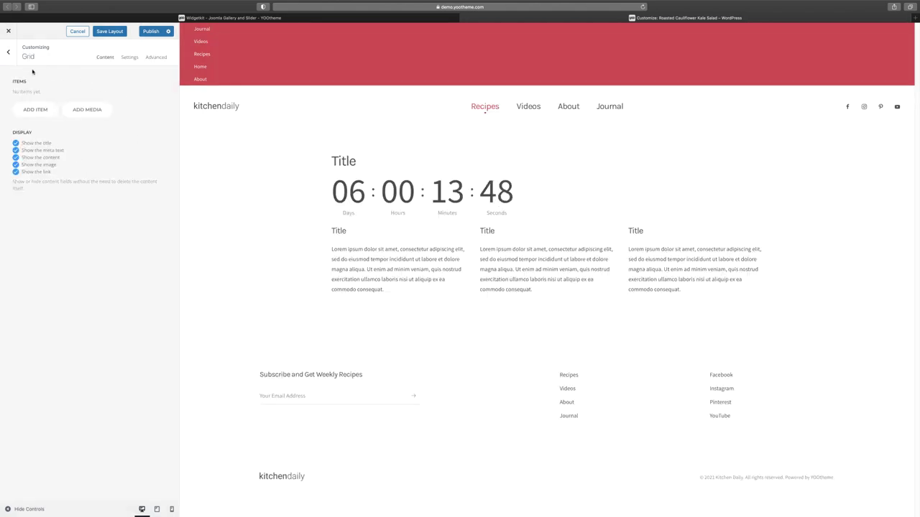
click(9, 59)
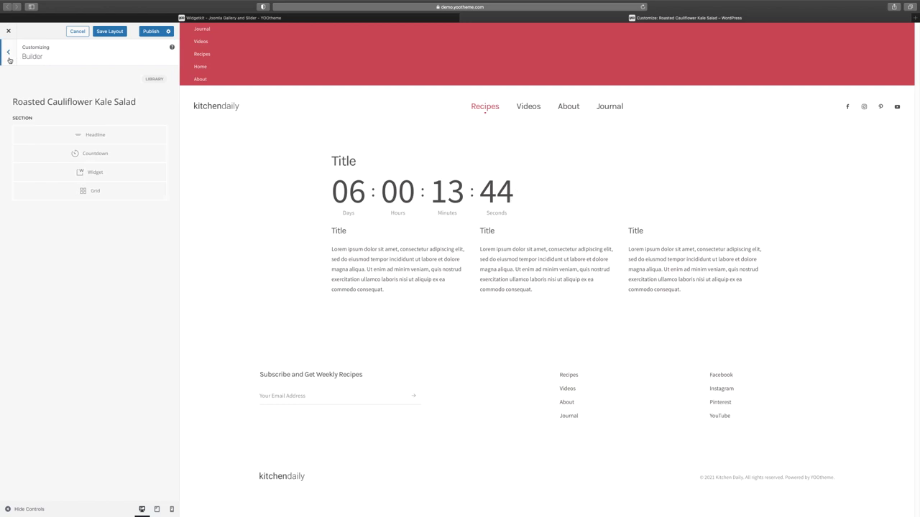
click(8, 53)
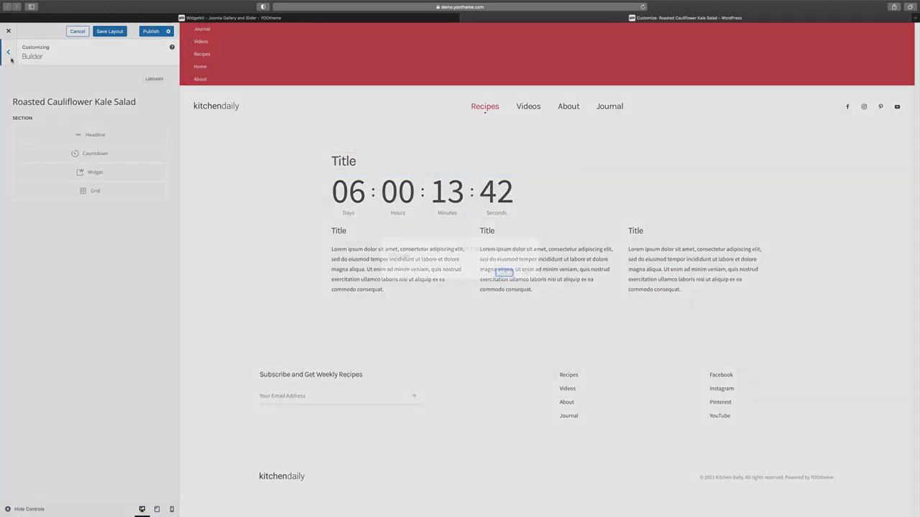
click(504, 273)
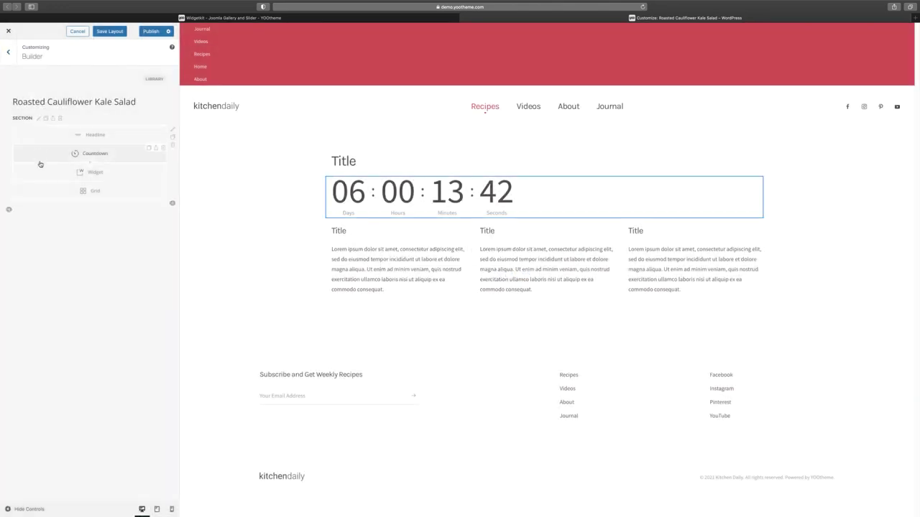
click(8, 53)
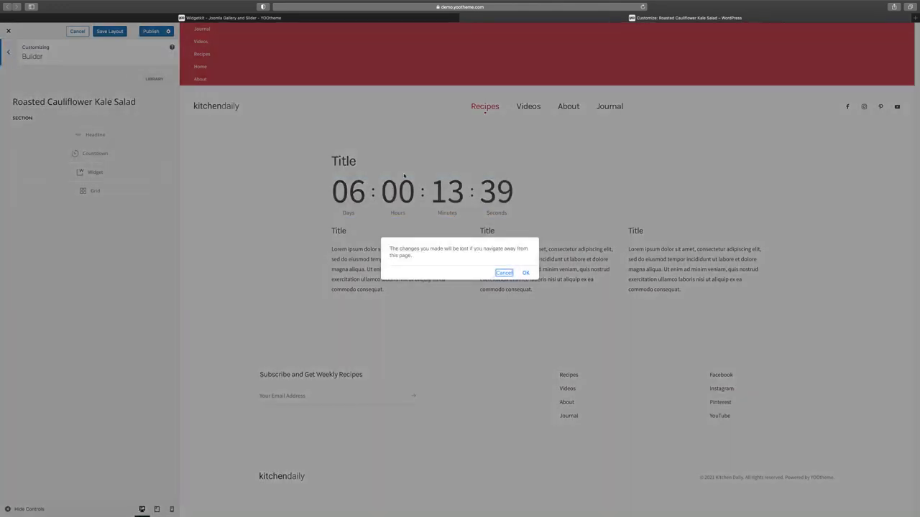
click(528, 273)
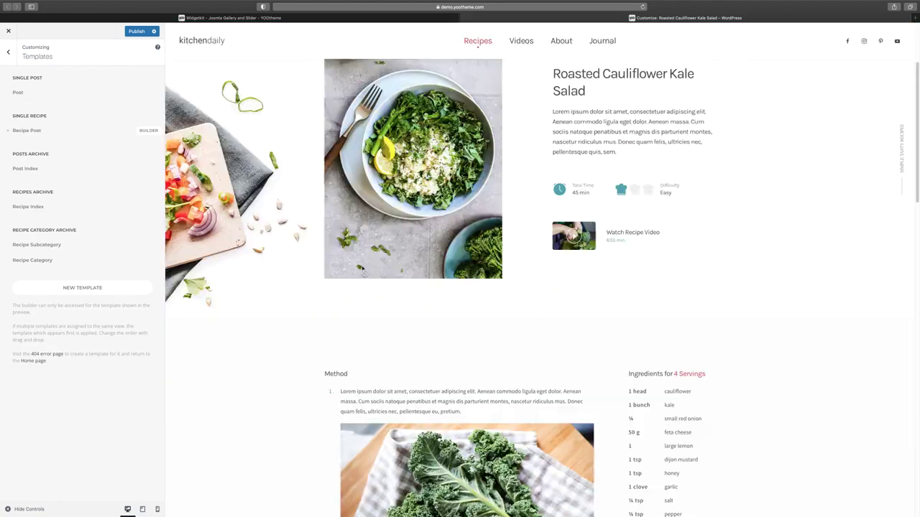
Browse the Customizer's Templates and Settings sections, then return to the Widgetkit tab
scroll(363, 268, down, 10)
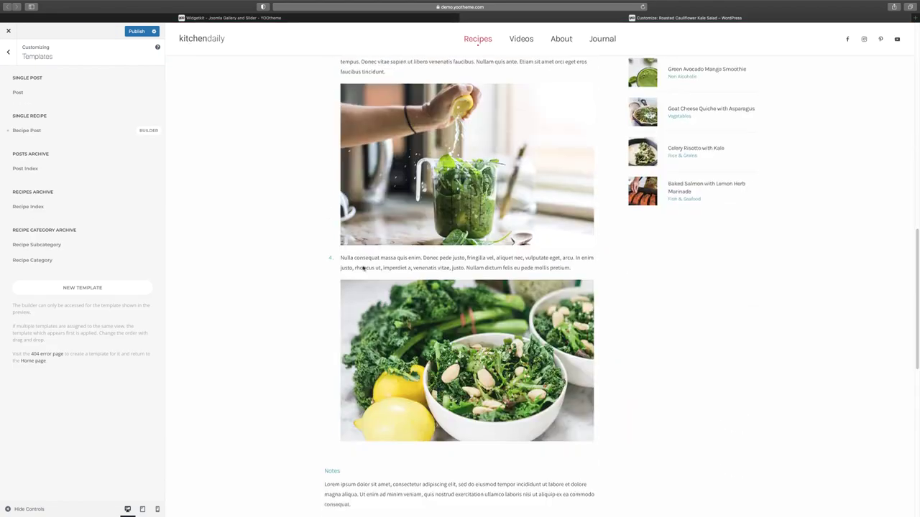
scroll(363, 268, down, 6)
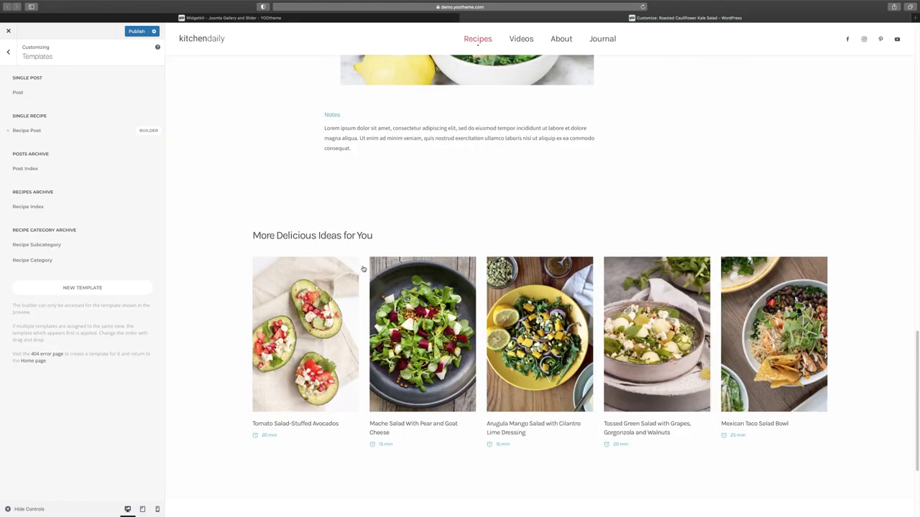
click(10, 59)
click(43, 180)
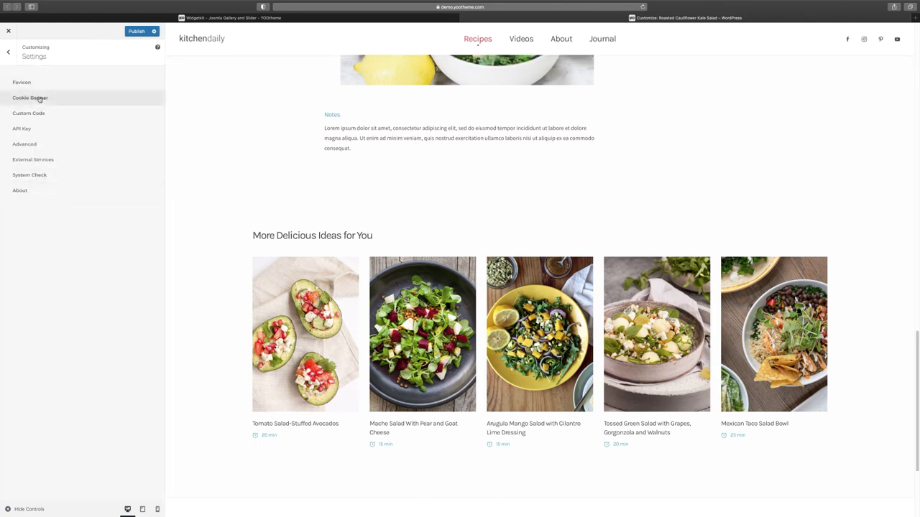
click(8, 52)
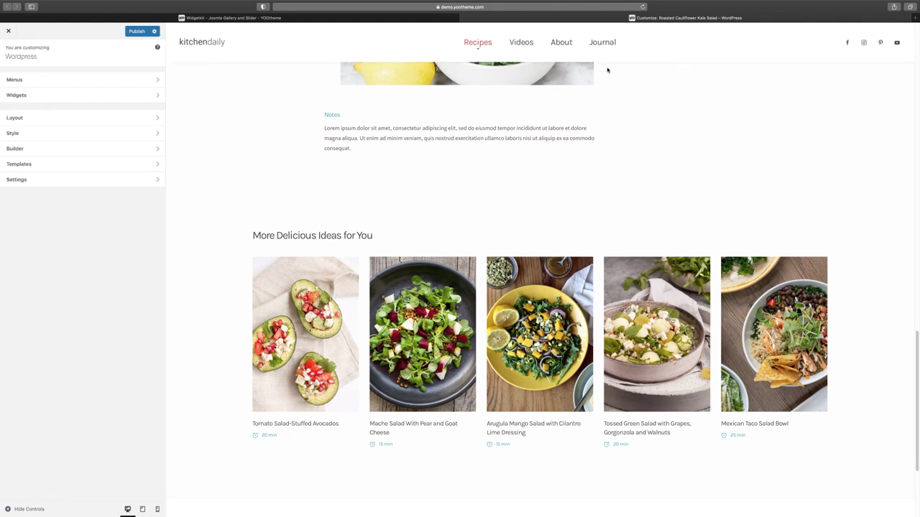
click(419, 18)
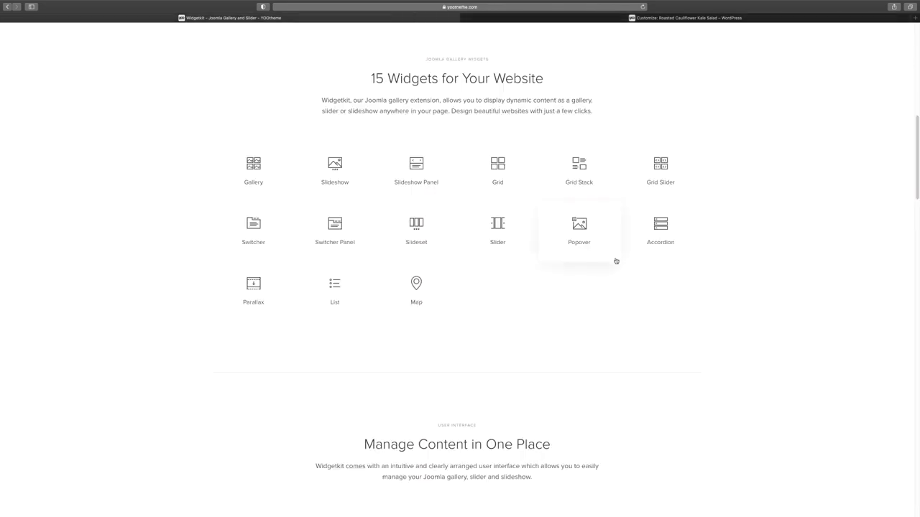
Scroll the Widgetkit page past Add Your Content down to Manage Your Widgets
scroll(624, 268, down, 2)
scroll(657, 276, down, 3)
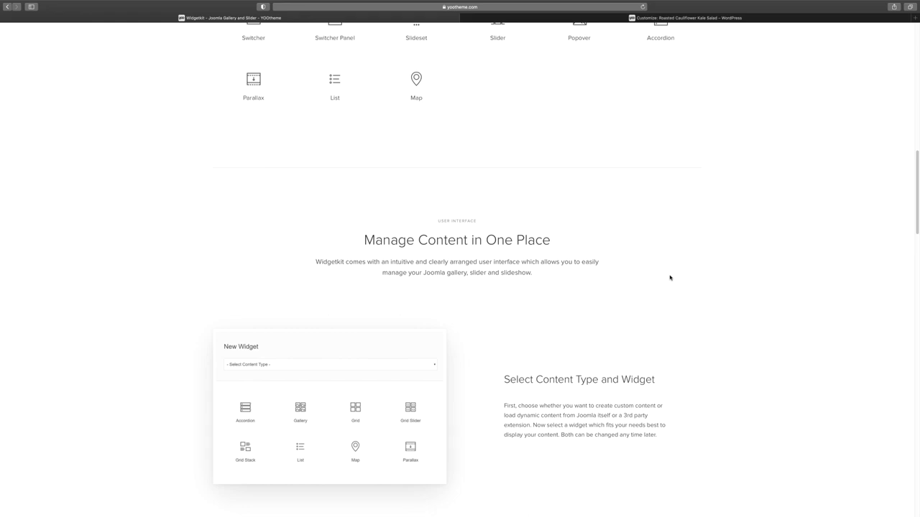
scroll(643, 275, down, 3)
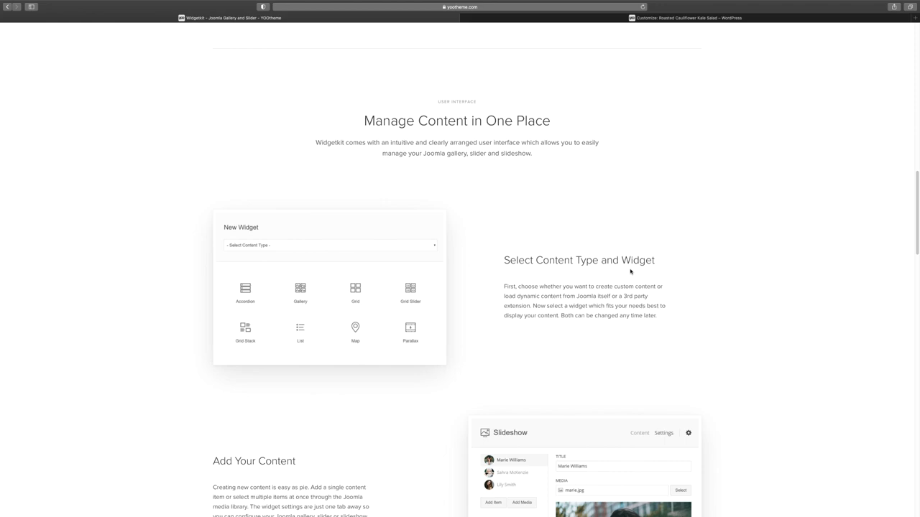
scroll(631, 271, down, 4)
scroll(631, 271, down, 1)
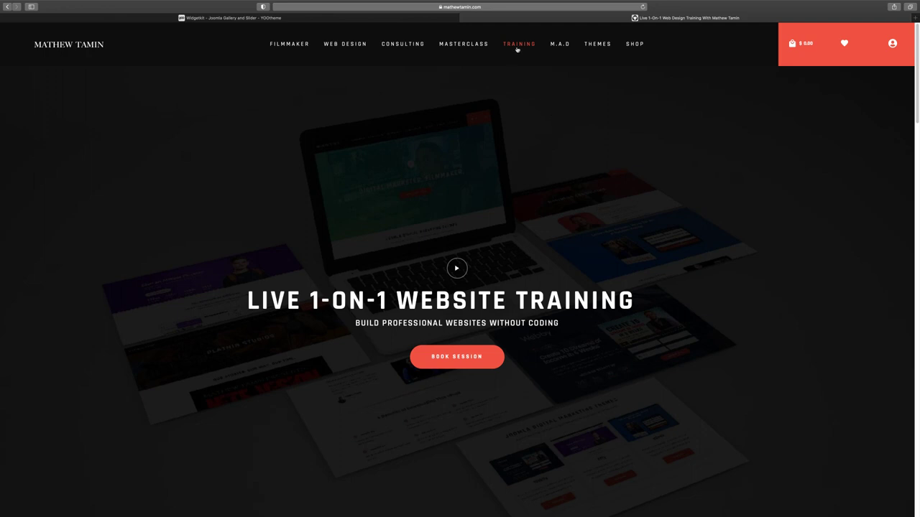
scroll(554, 327, down, 5)
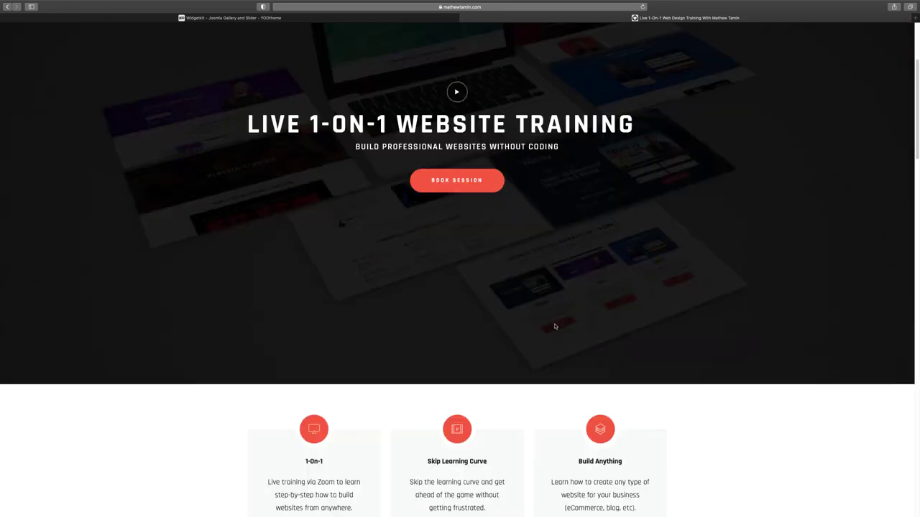
click(323, 18)
scroll(372, 276, down, 6)
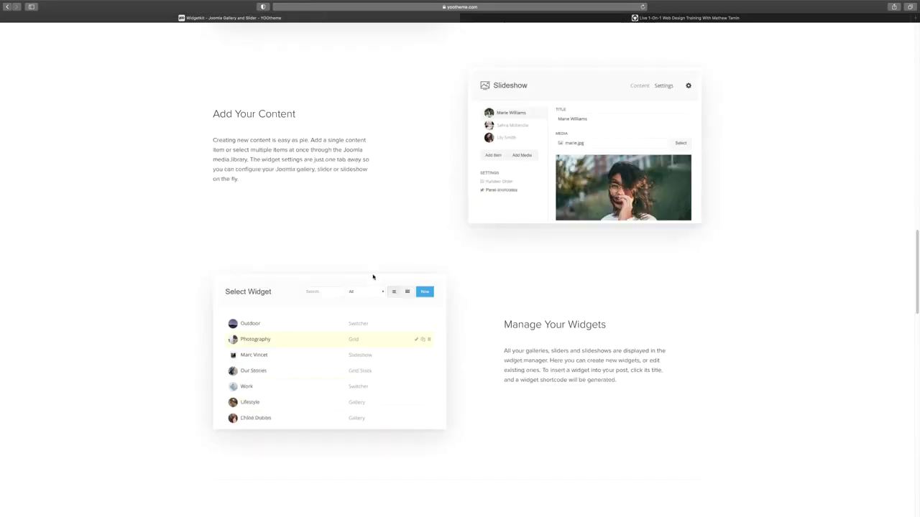